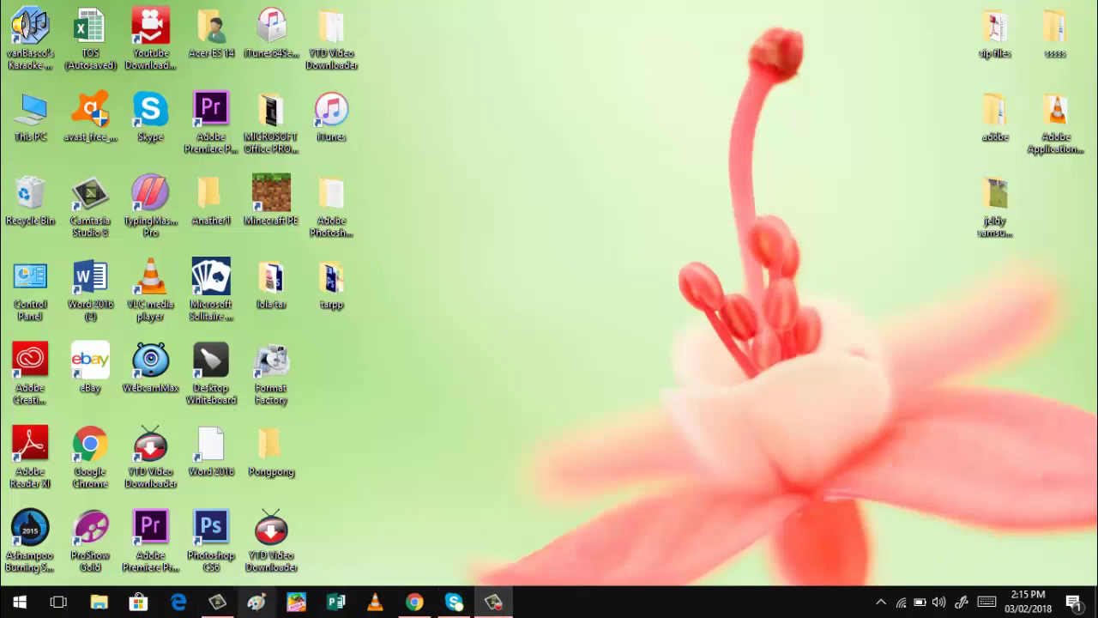
Open Publisher and create a banner from the built-in Congratulations template with its default options
click(337, 602)
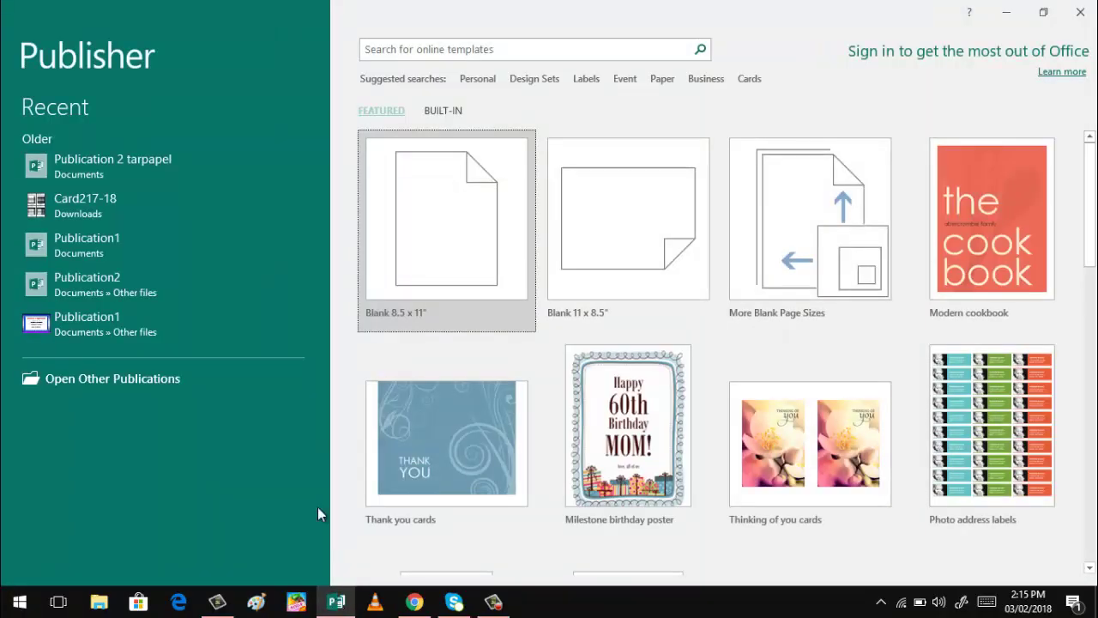
click(435, 112)
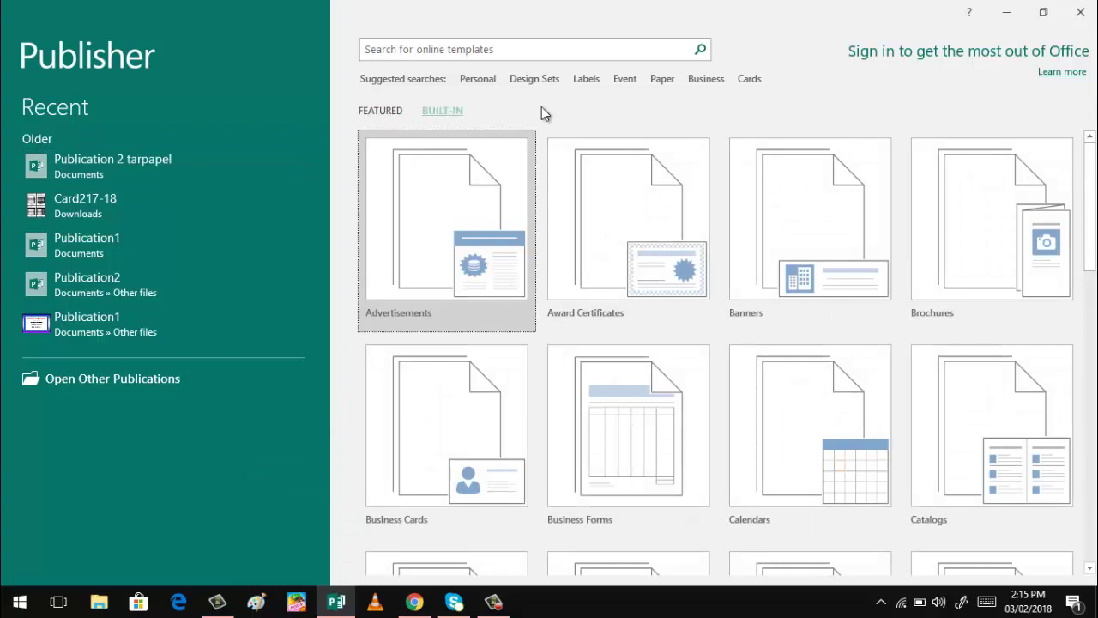
click(803, 227)
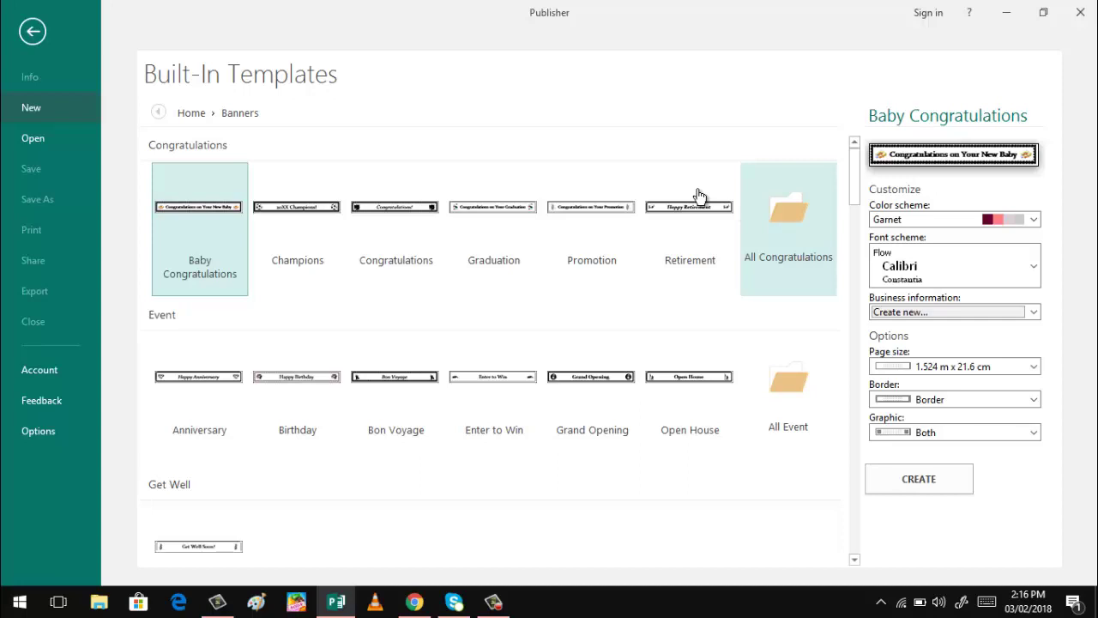
click(406, 265)
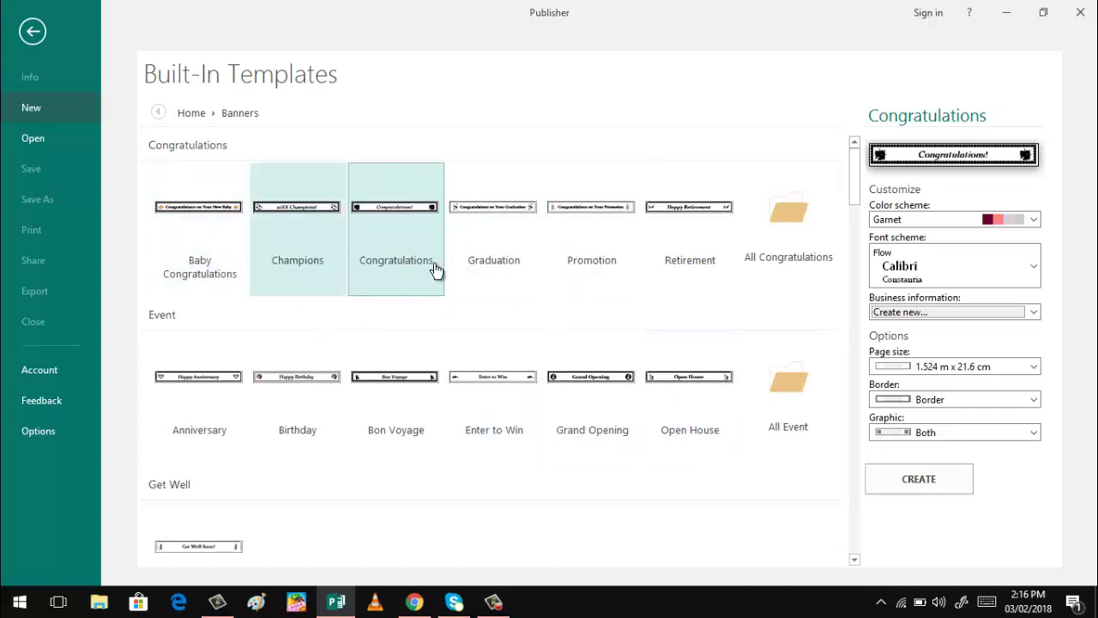
click(895, 479)
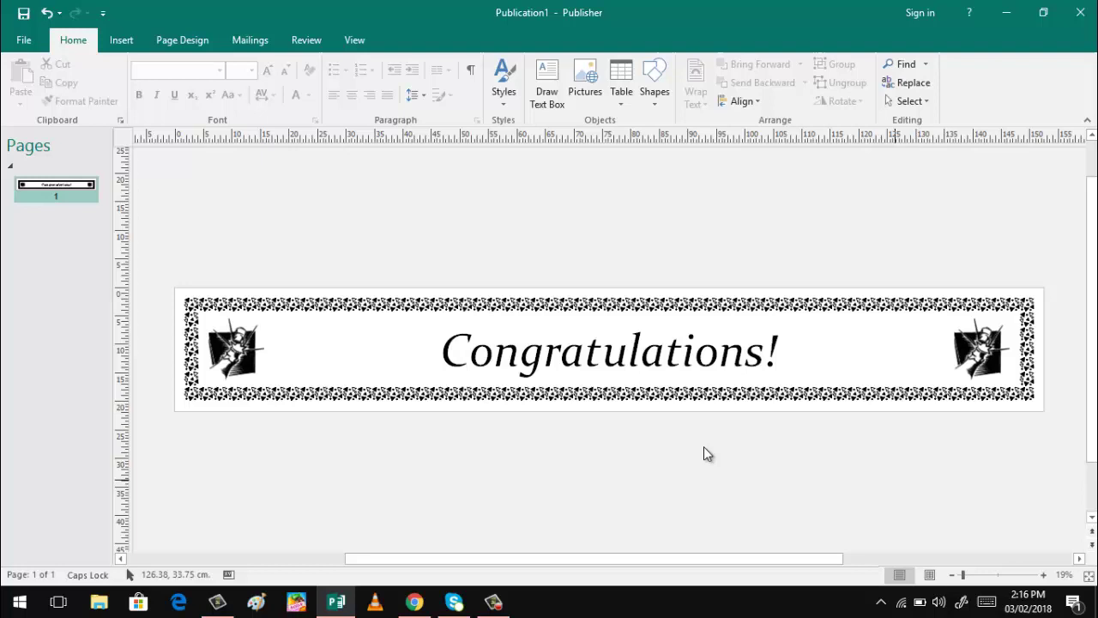
Delete the pictures at both ends of the banner and the "Congratulations!" text box, keeping only the border
click(213, 355)
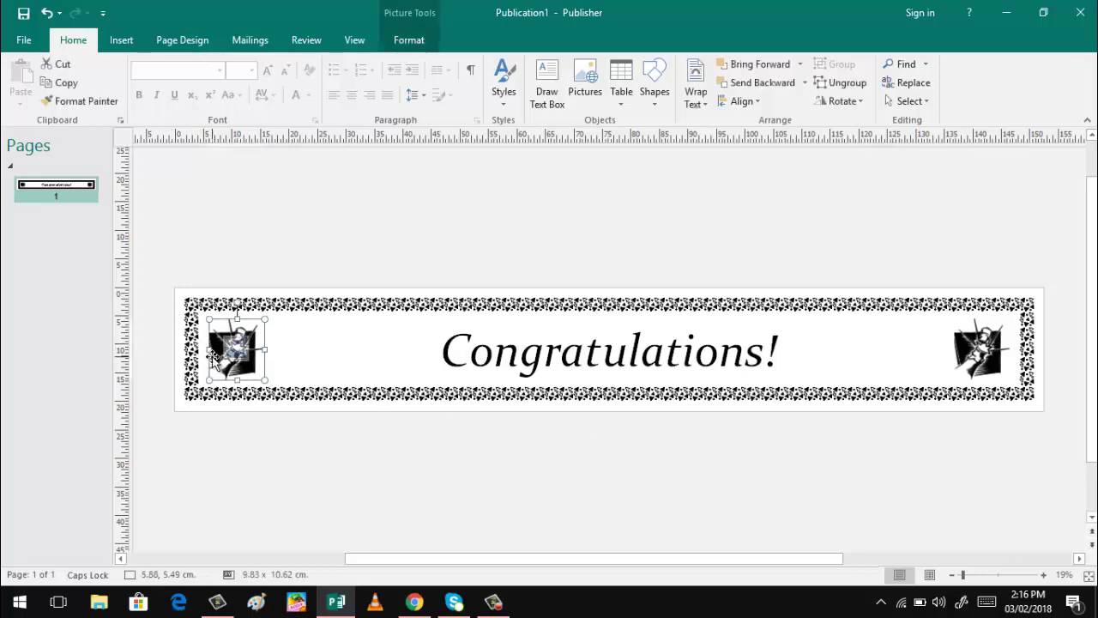
key(Delete)
triple_click(511, 355)
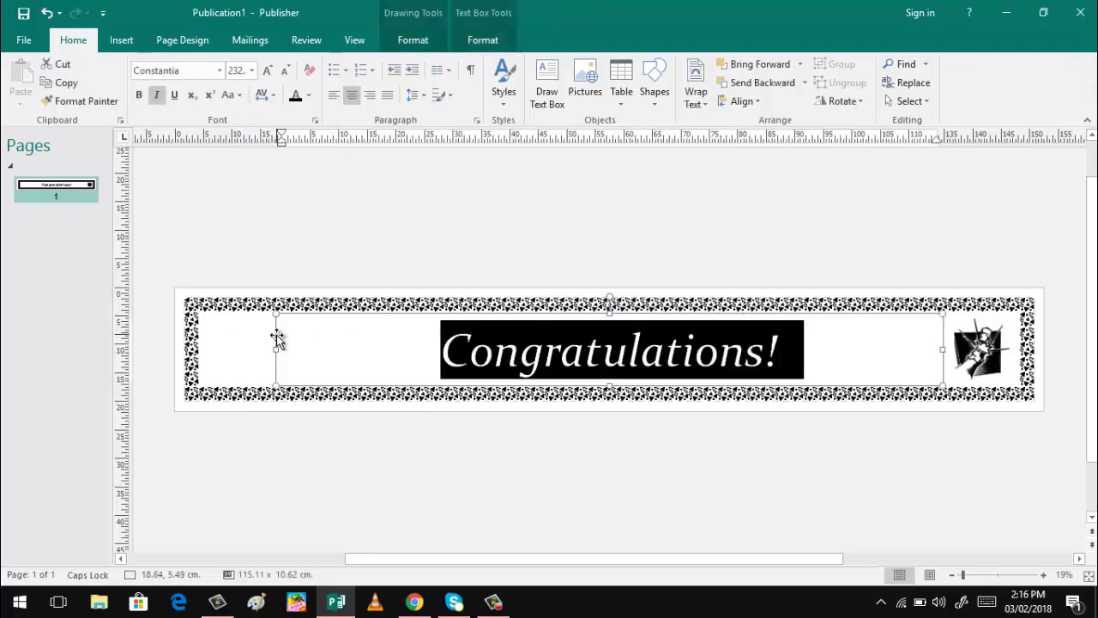
click(276, 337)
key(Delete)
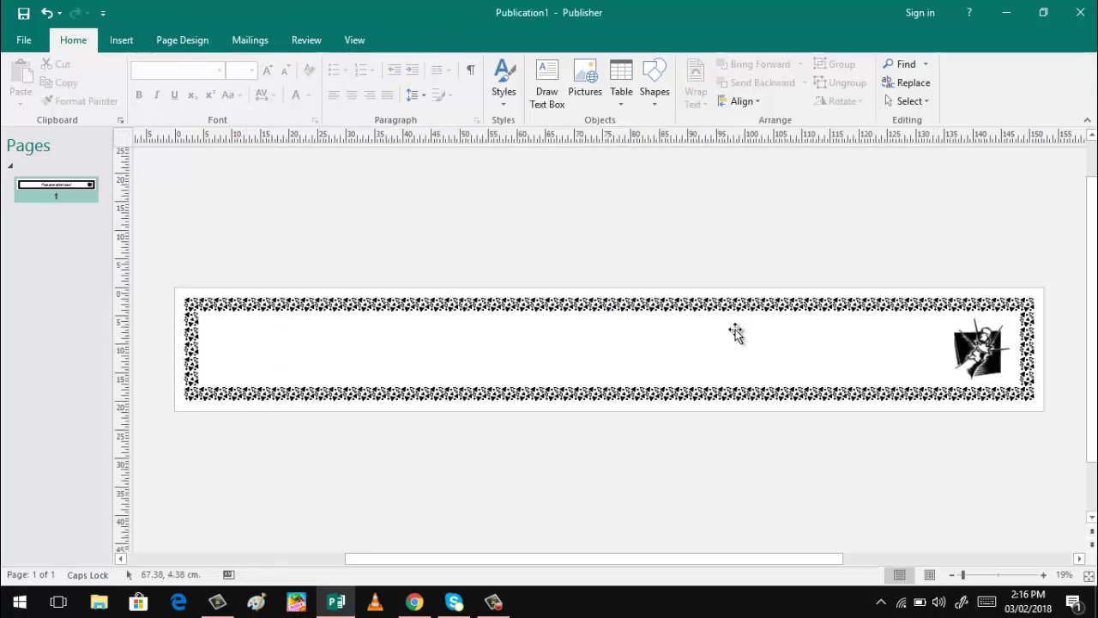
click(969, 347)
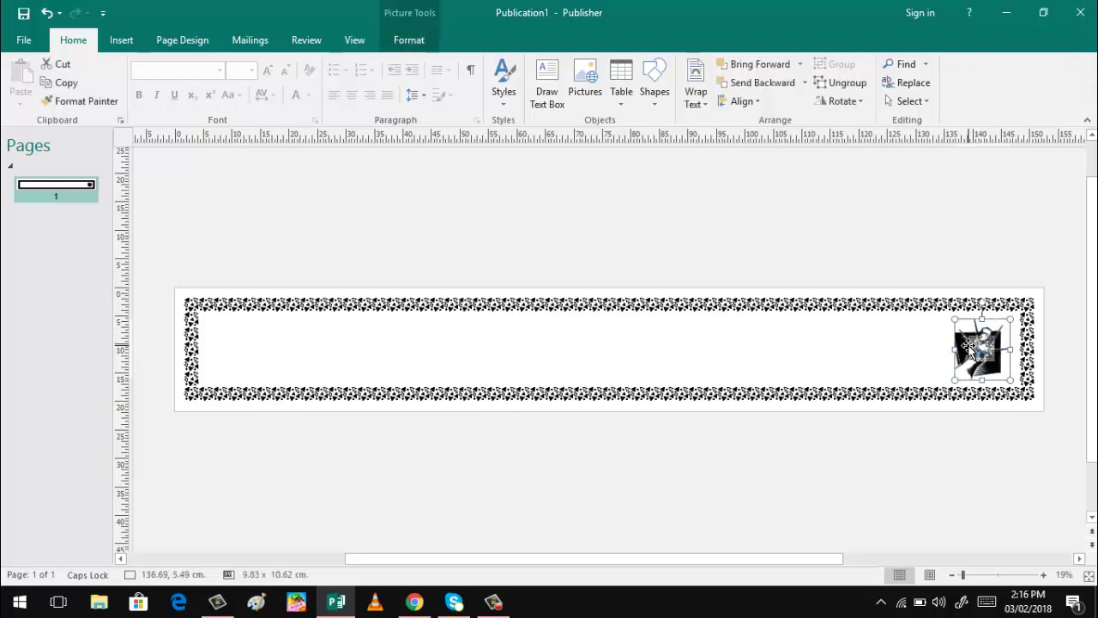
key(Delete)
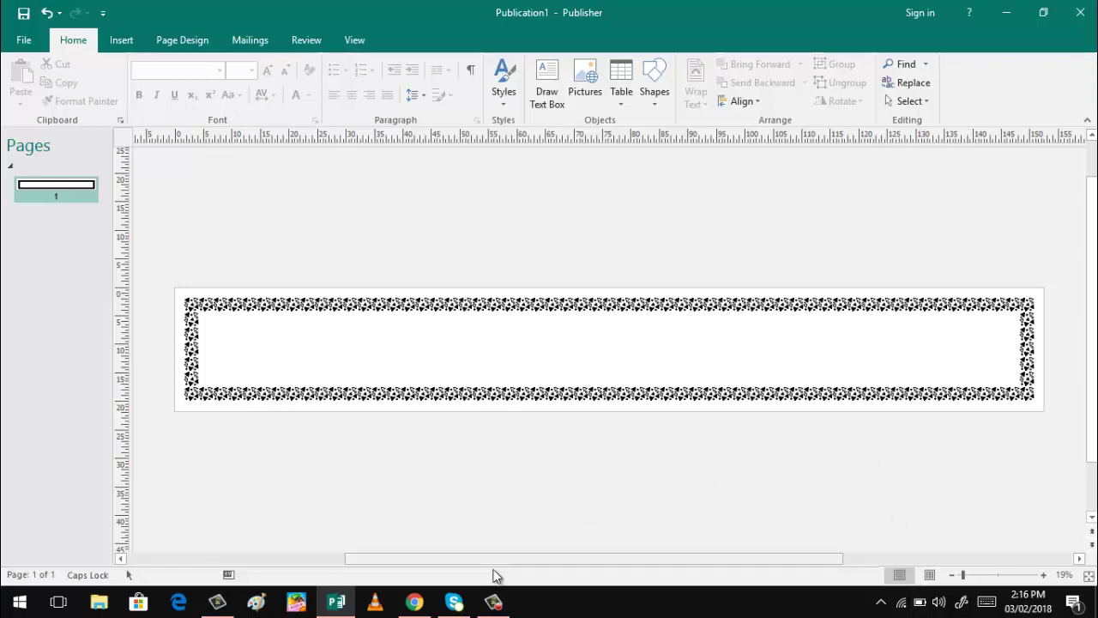
Switch to Chrome and save the purple-orange abstract background image as a JPEG named abstract-background-design_1297-78 in Pictures
click(414, 603)
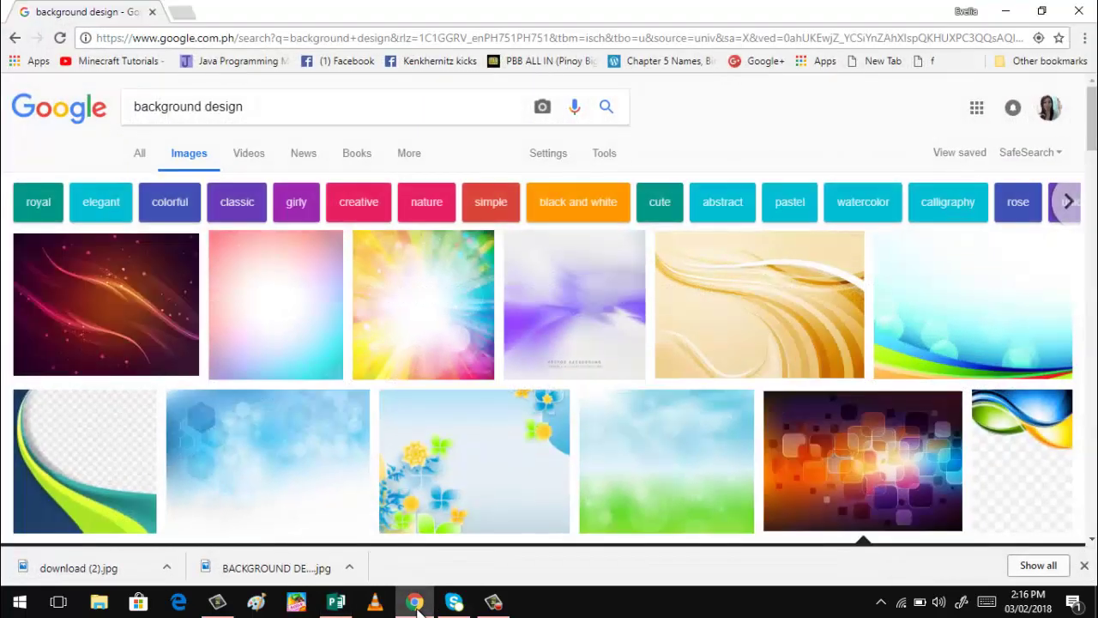
right_click(71, 315)
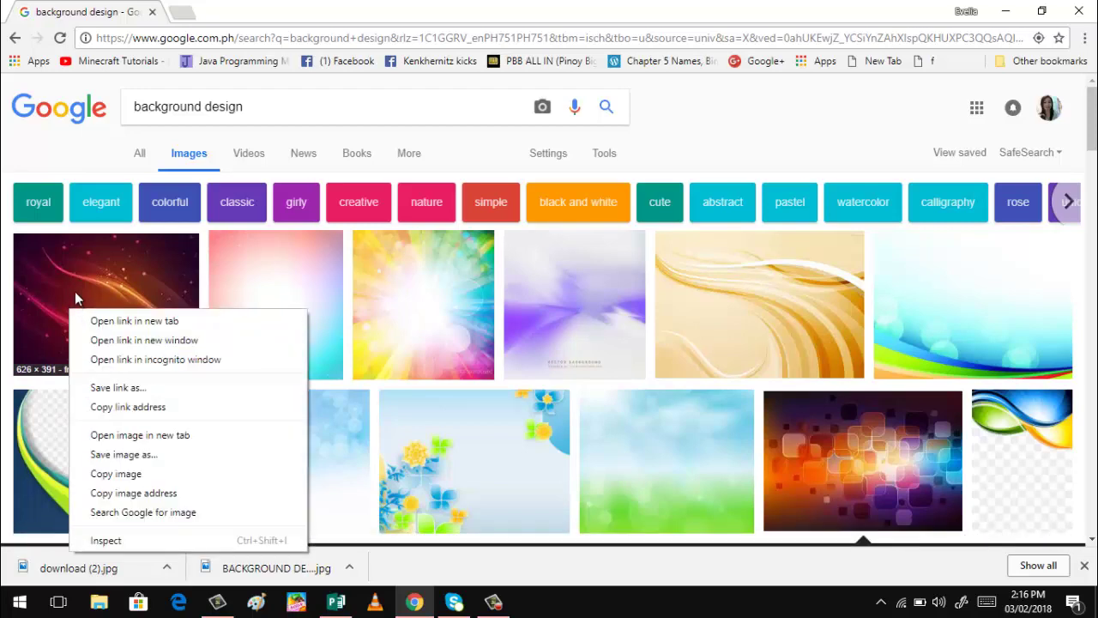
click(75, 293)
click(75, 292)
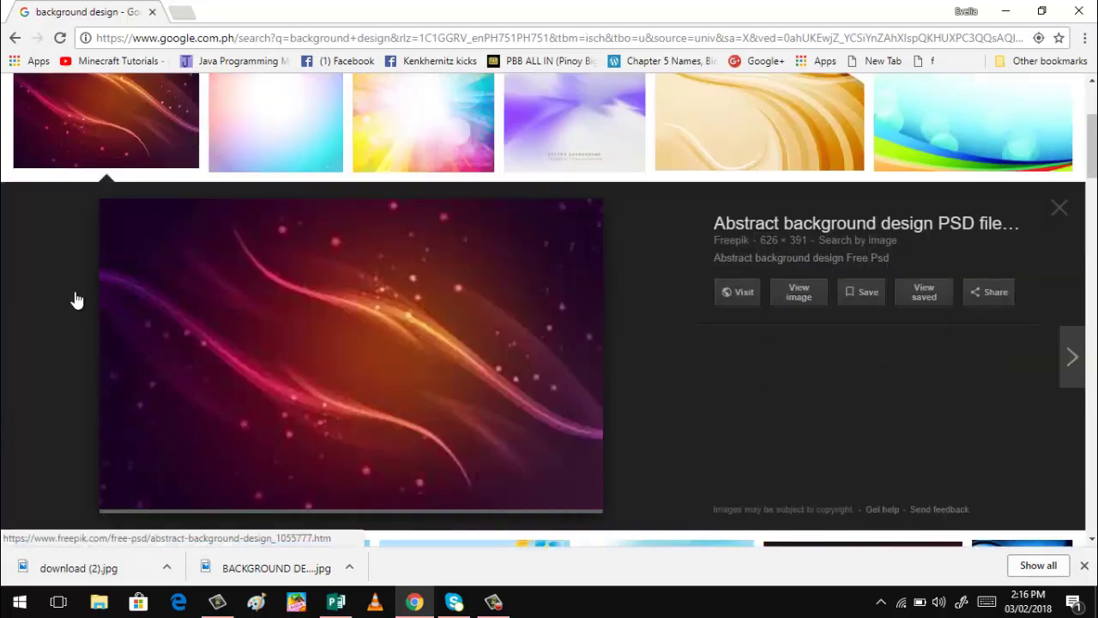
right_click(327, 346)
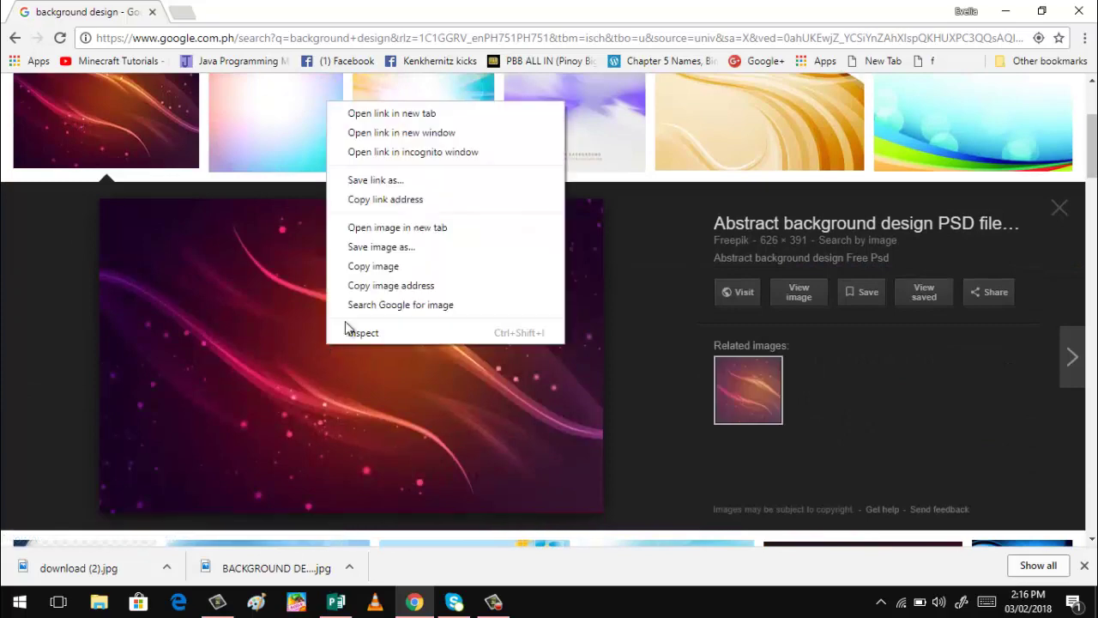
click(382, 246)
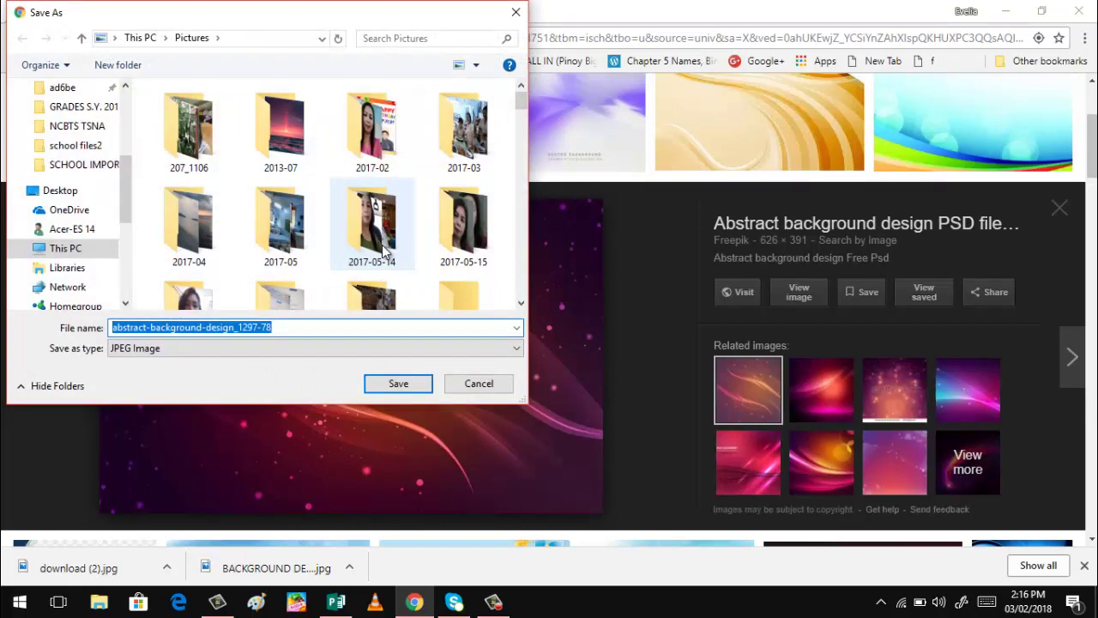
click(406, 383)
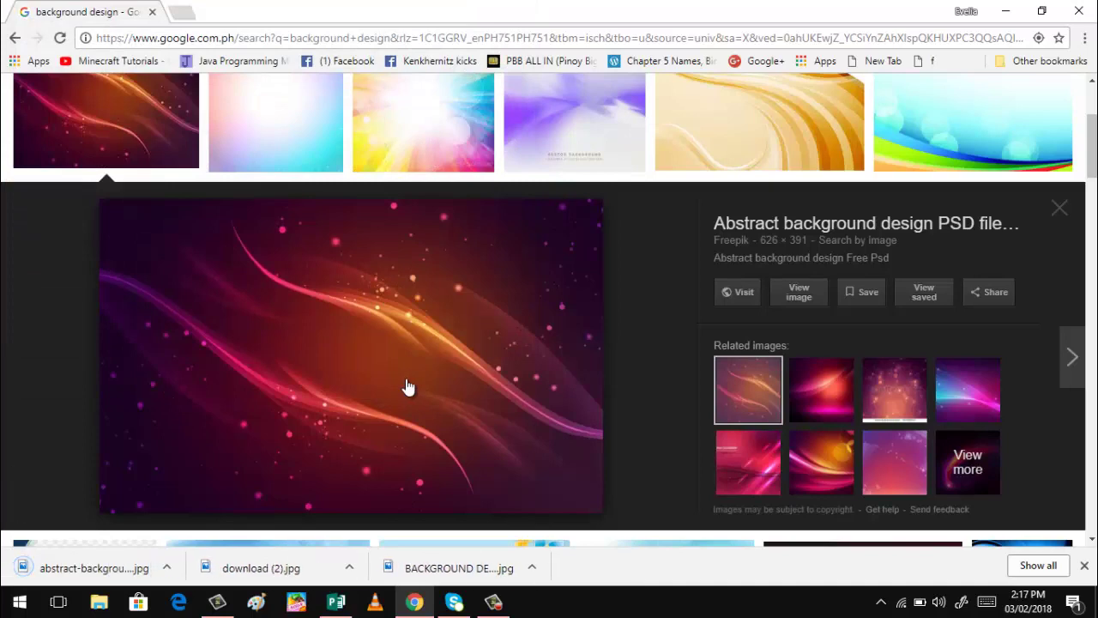
Switch back to Publisher and insert the picture abstract-background-design_1297-78.jpg into the banner
click(335, 602)
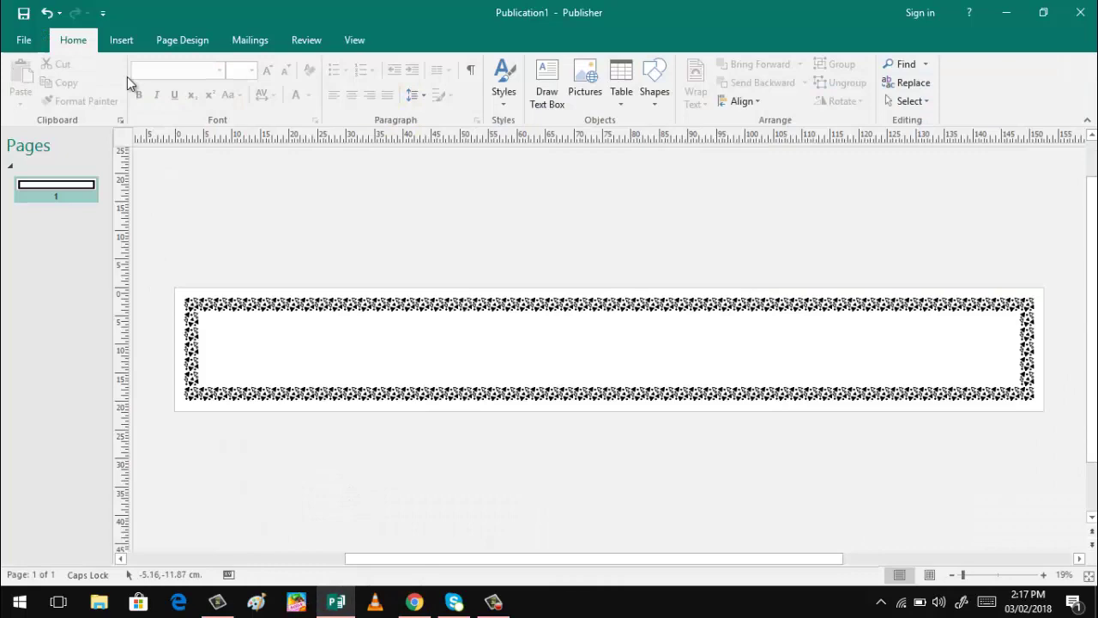
click(122, 41)
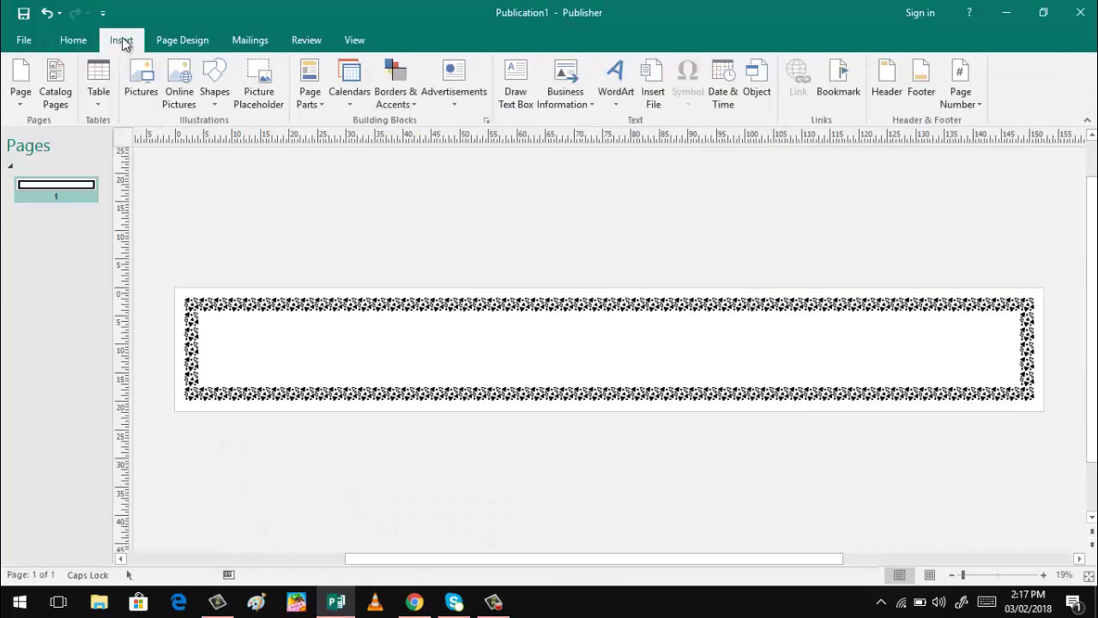
click(142, 95)
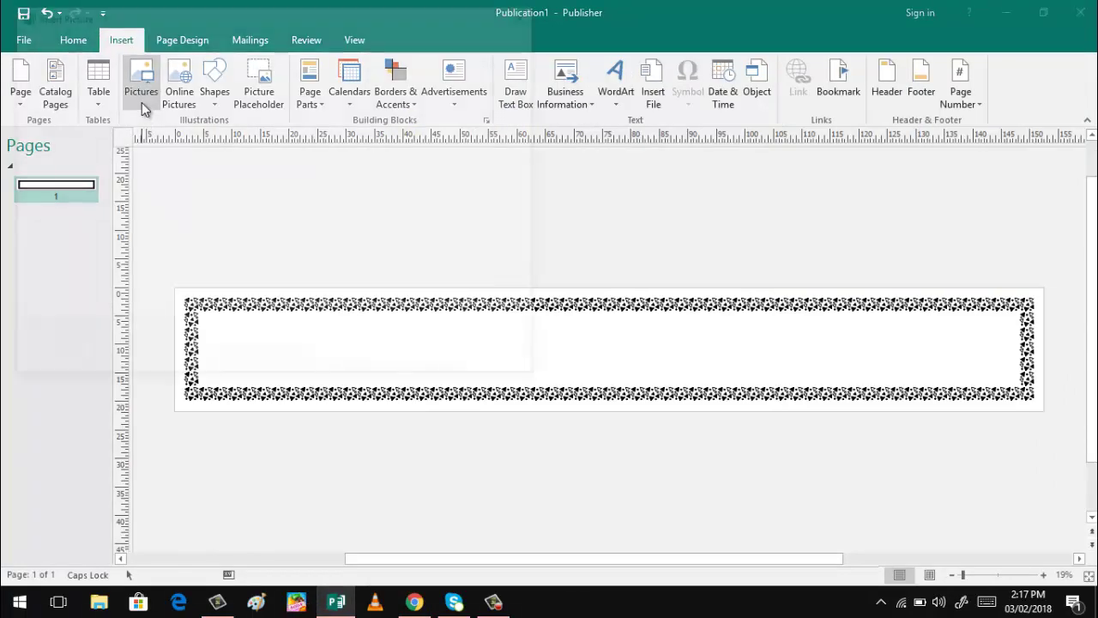
text(A)
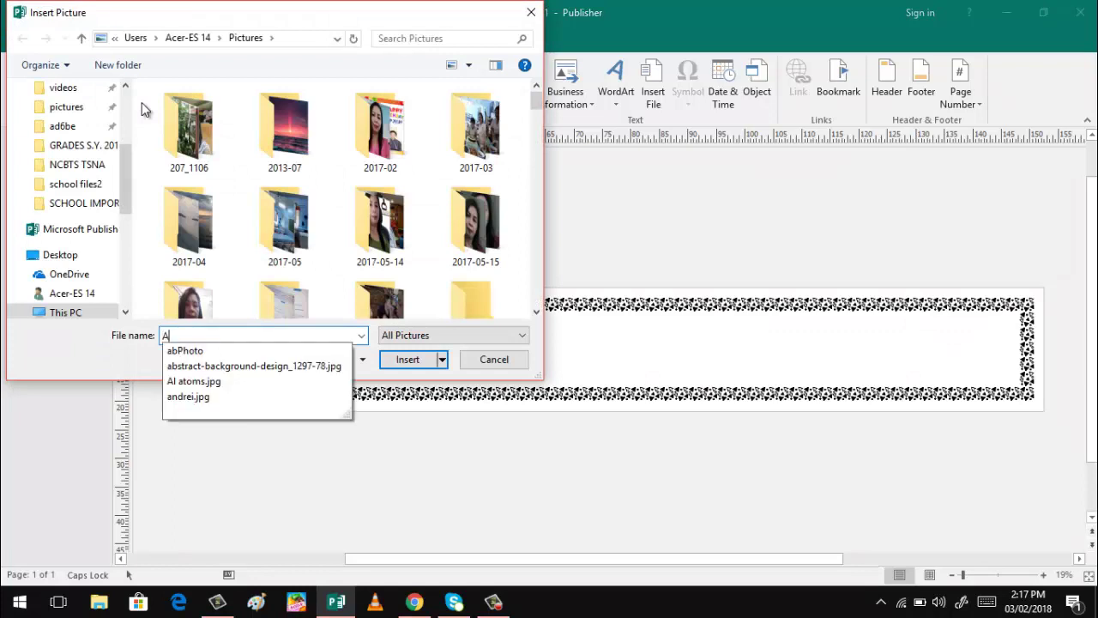
click(243, 366)
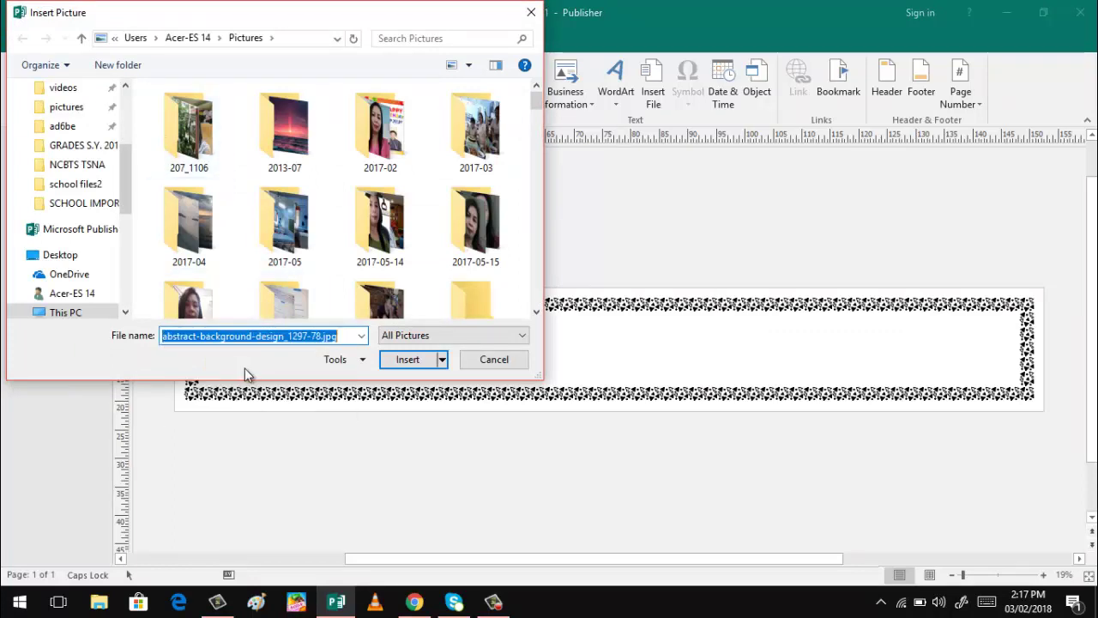
click(409, 364)
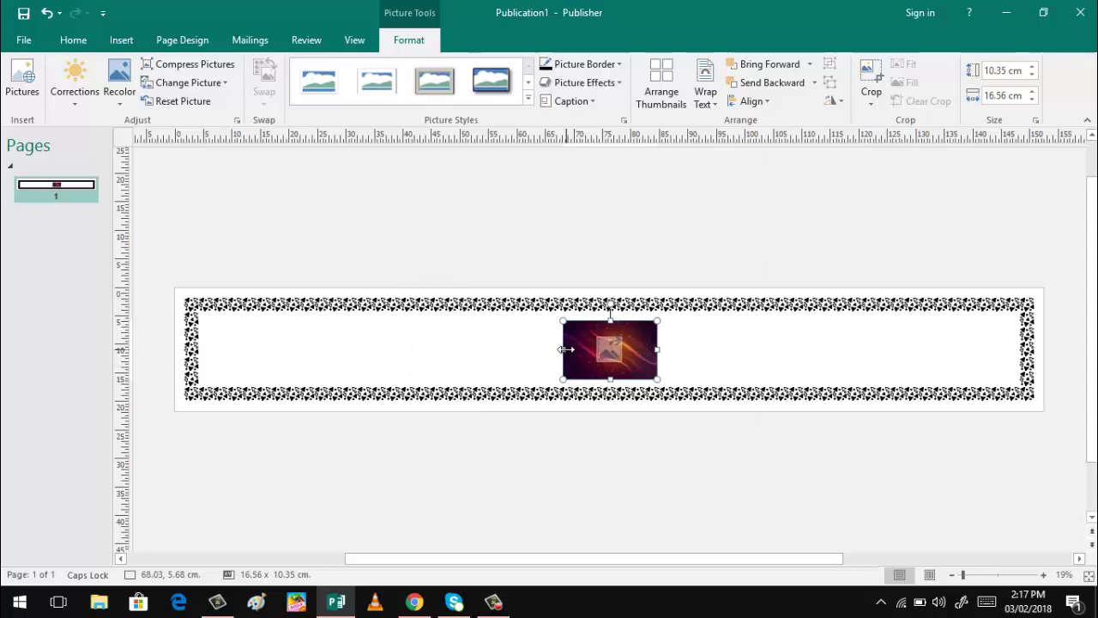
Stretch the background picture to fill the area inside the border, about 143.7 cm wide and 13.6 cm high
drag(566, 348, 203, 323)
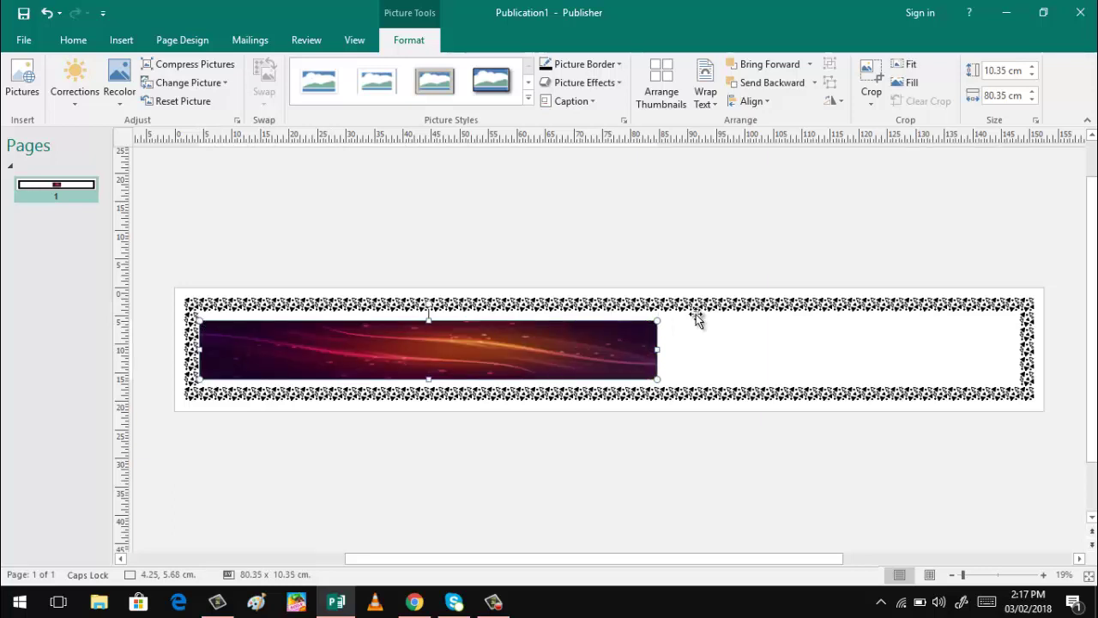
drag(659, 347, 1020, 373)
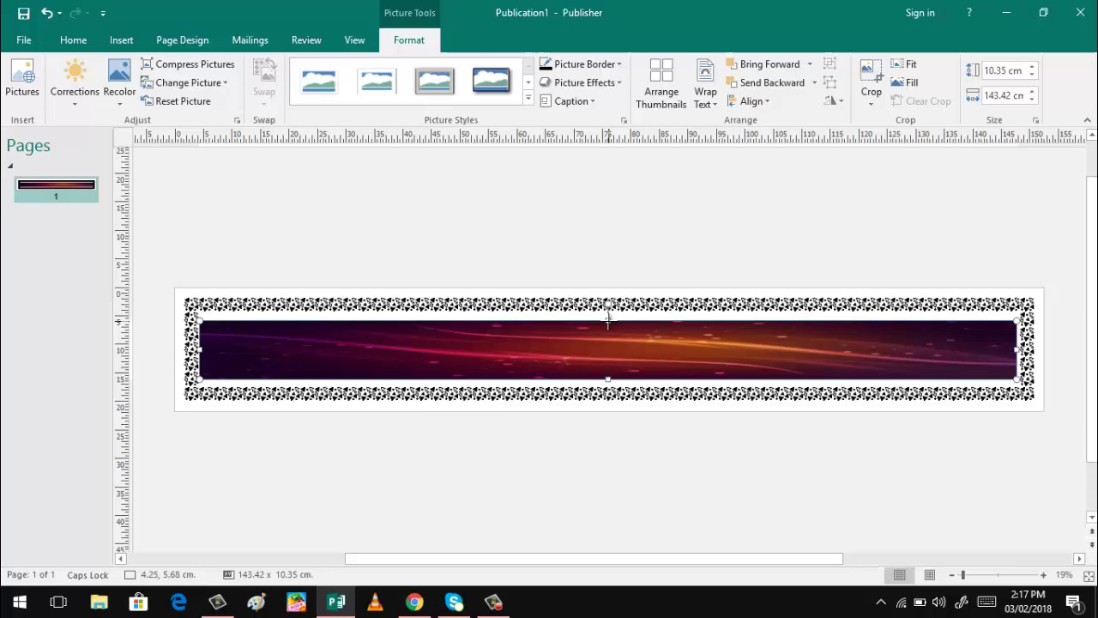
drag(607, 320, 607, 310)
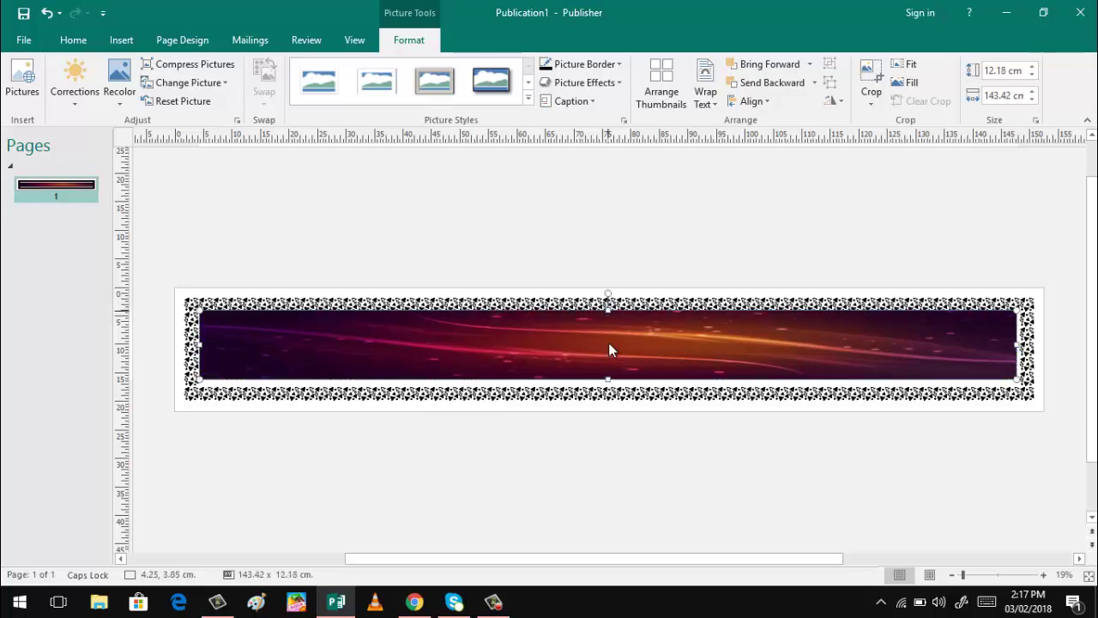
drag(608, 379, 608, 387)
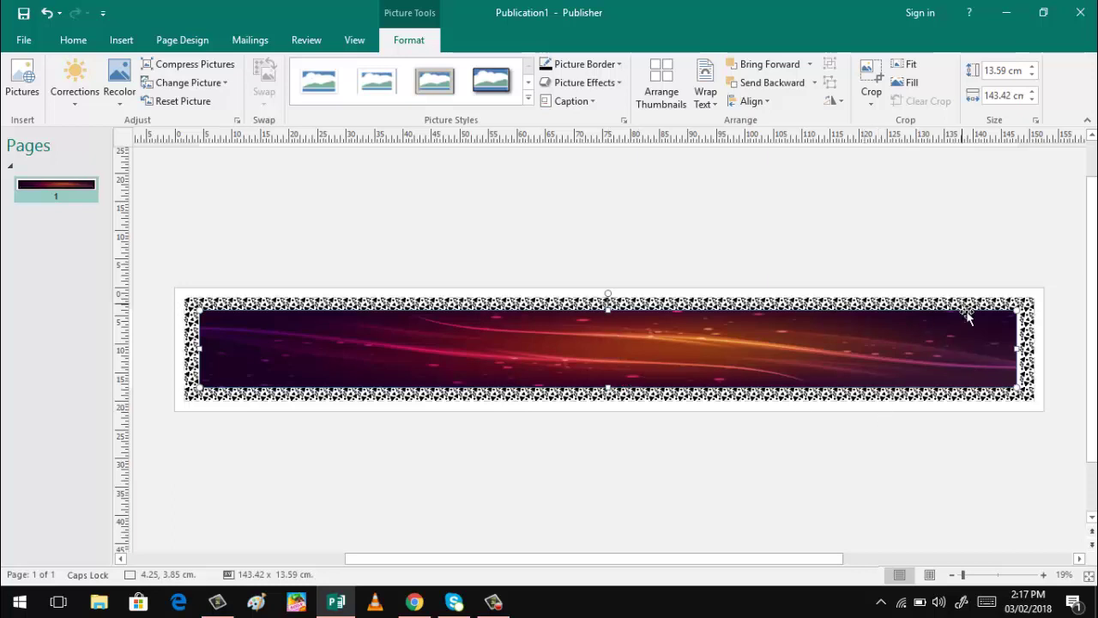
drag(1018, 349, 1013, 349)
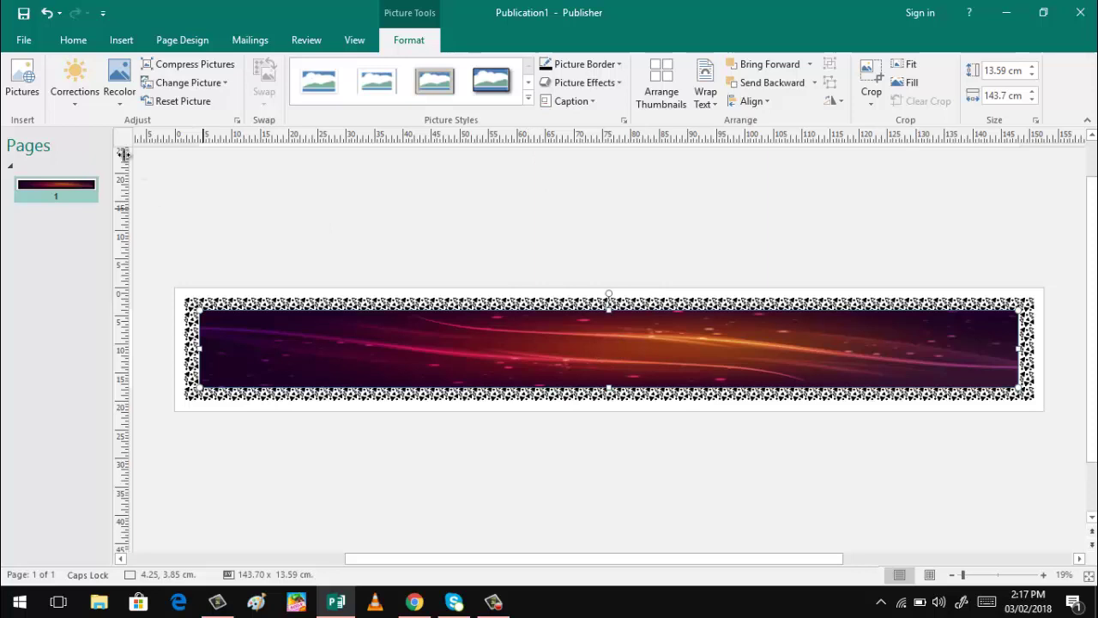
Insert WordArt reading "HONESTY IS THE BEST POLICY" in the dark blue plain style from the second row of styles
click(121, 42)
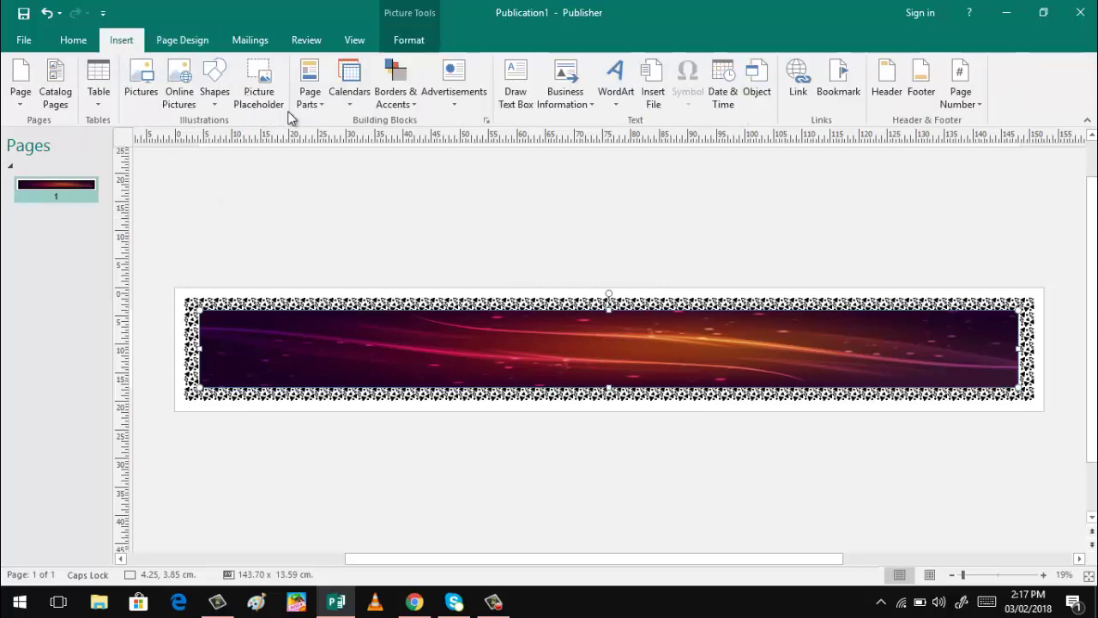
click(611, 102)
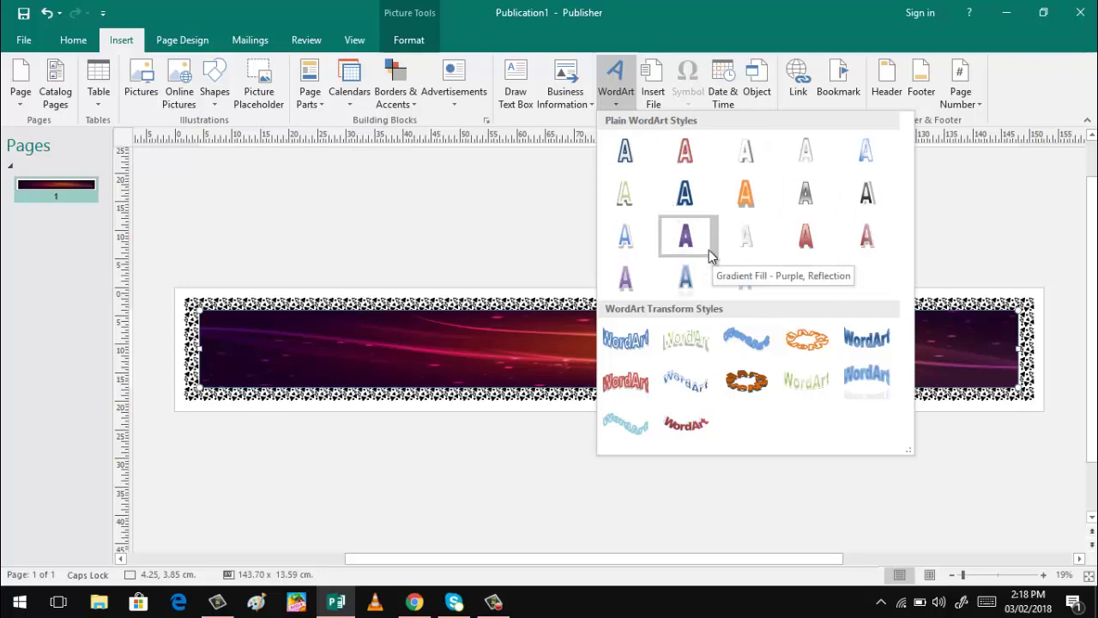
click(683, 199)
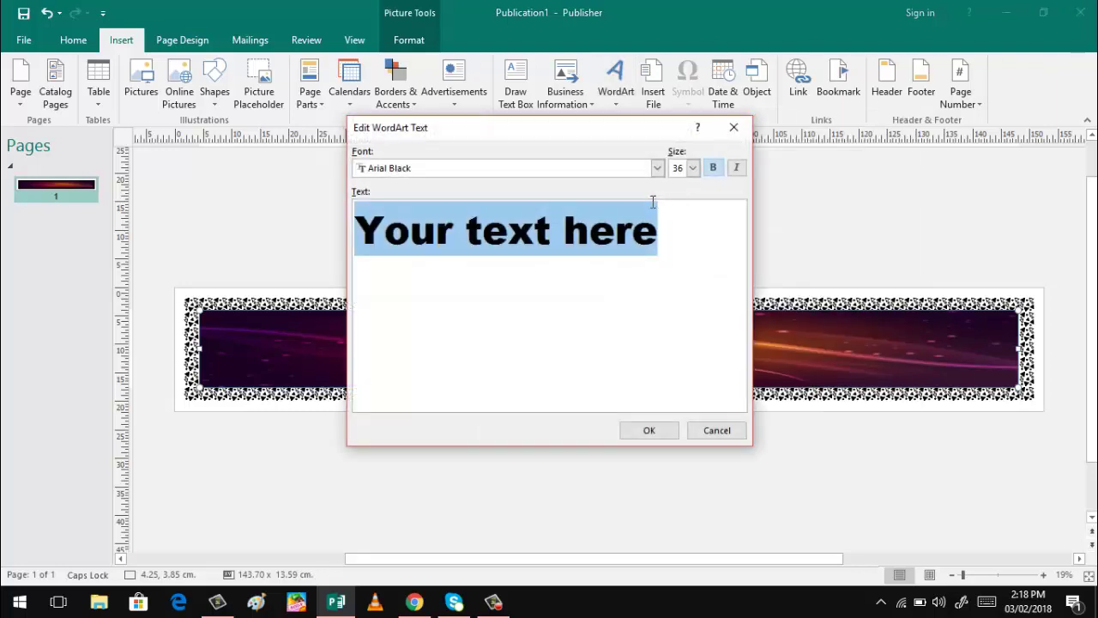
key(BackSpace)
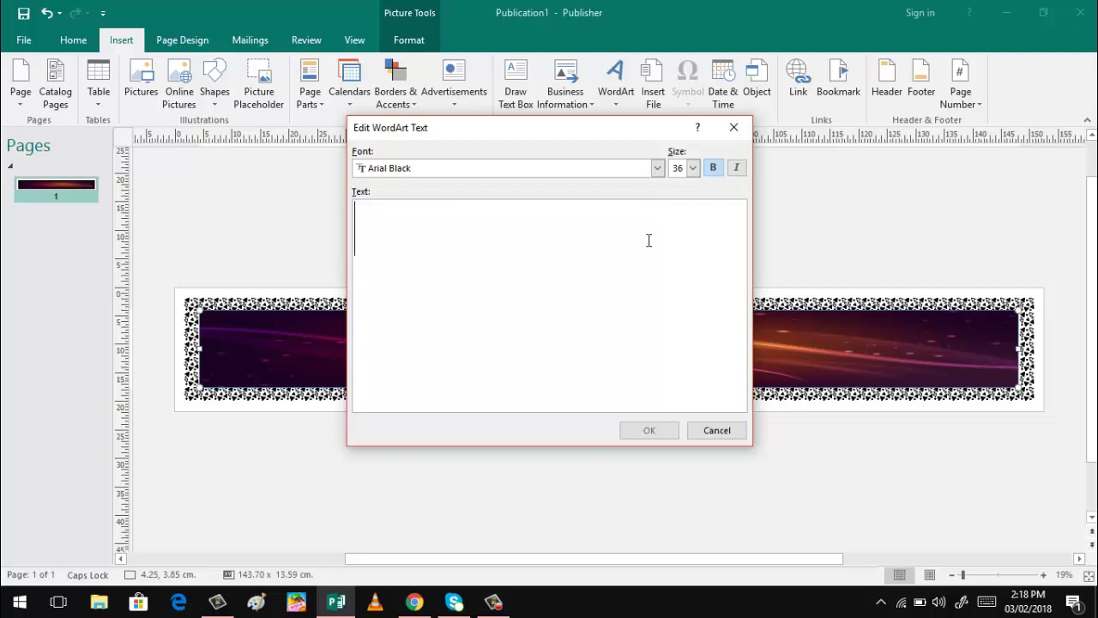
text(J)
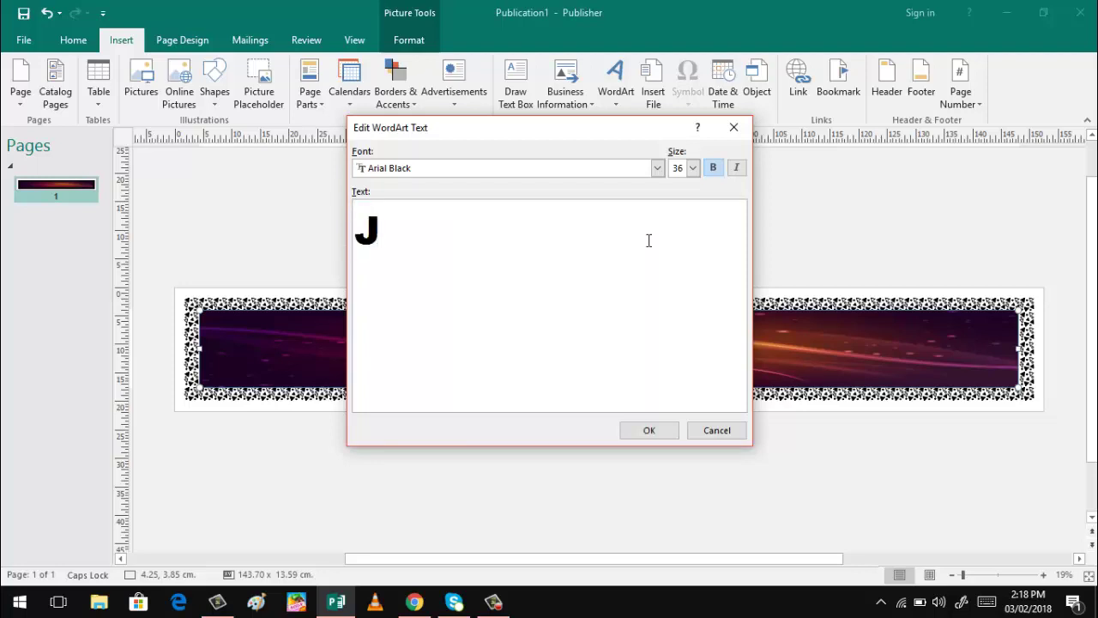
key(BackSpace)
text(HON)
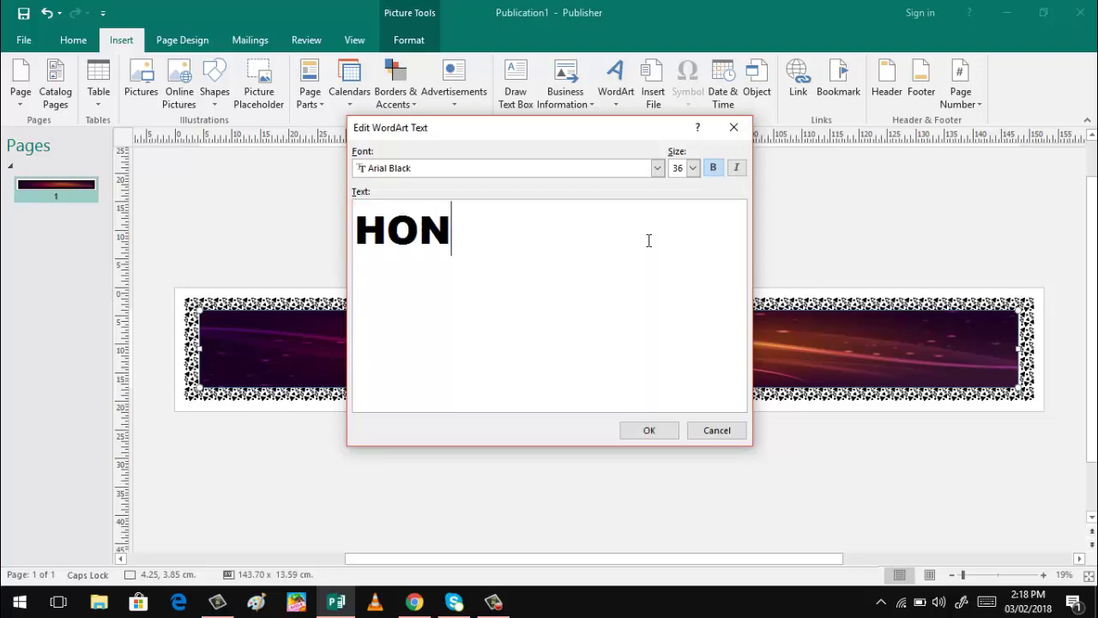
text(ESTY )
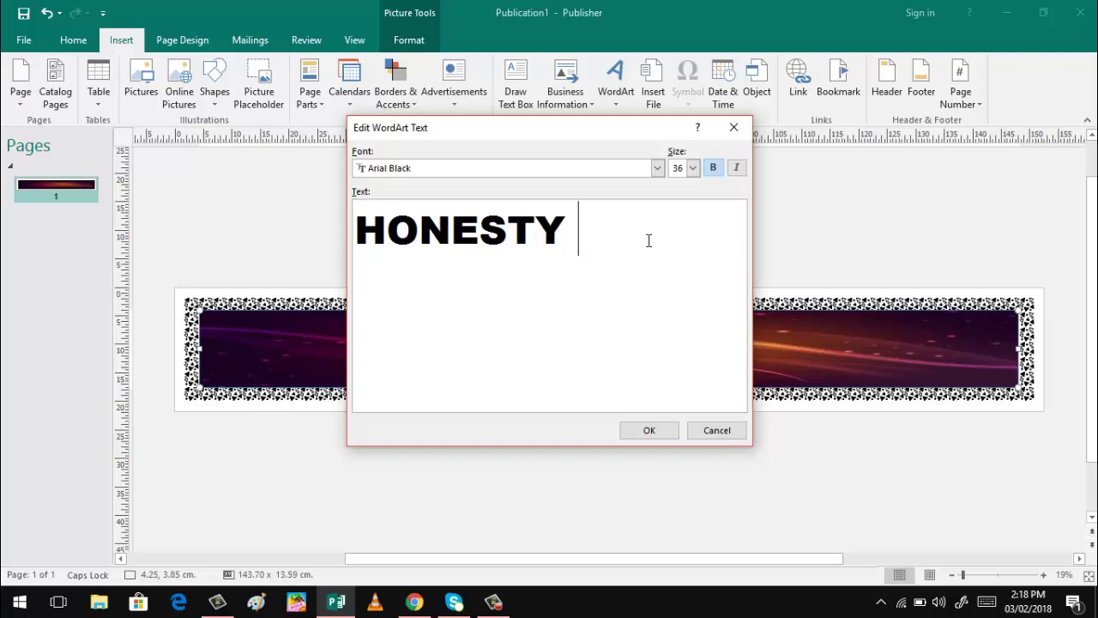
text(IS THE BES)
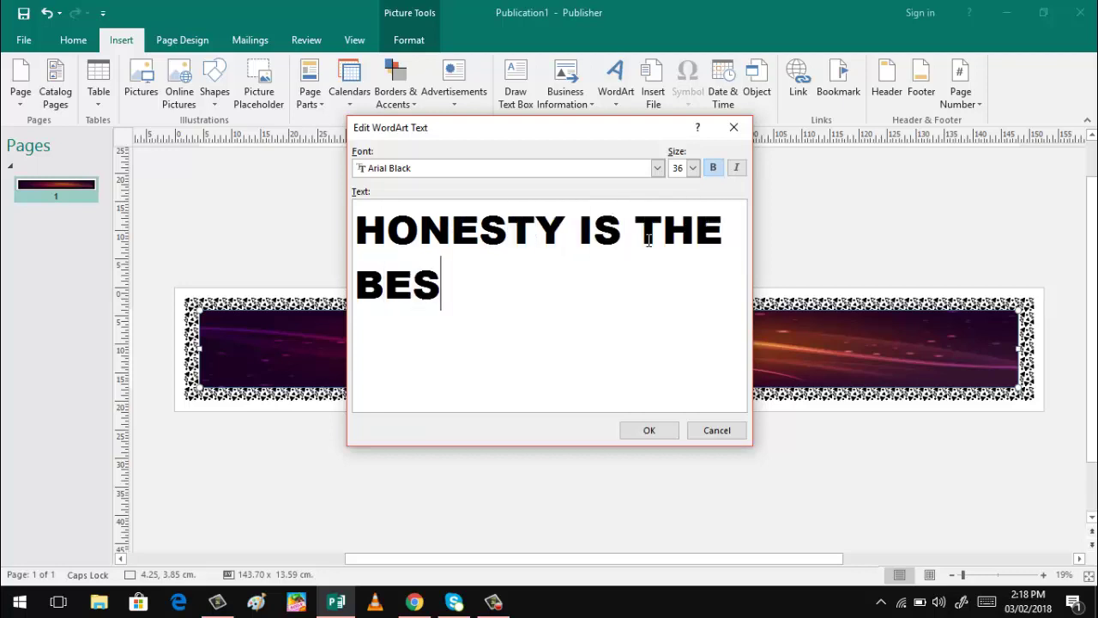
text(T POLIC)
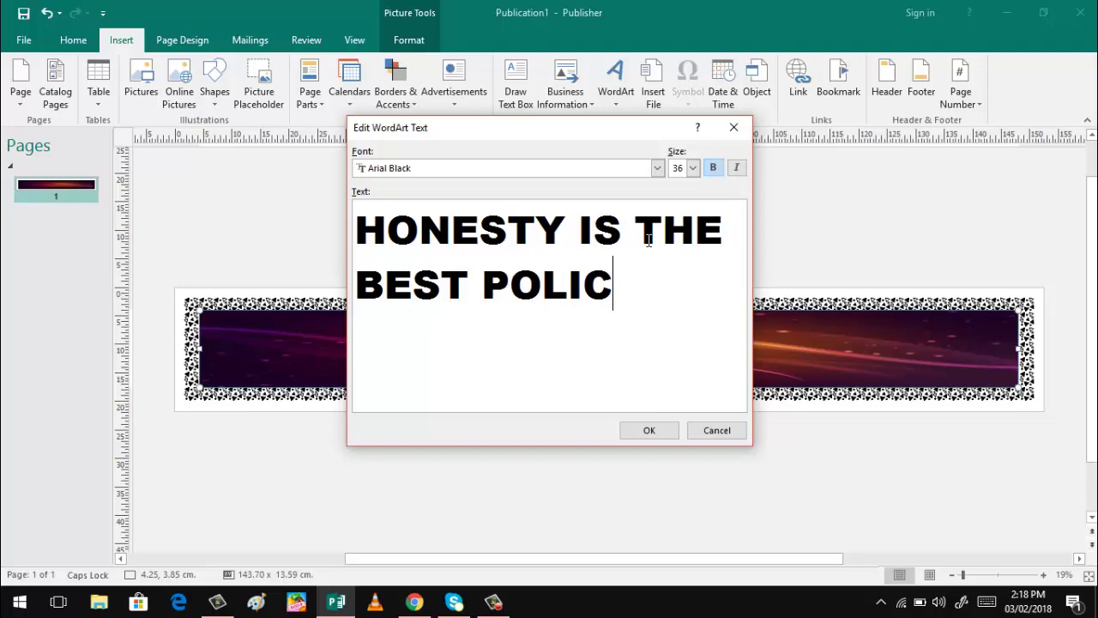
text(TY)
key(BackSpace)
key(BackSpace)
text(Y)
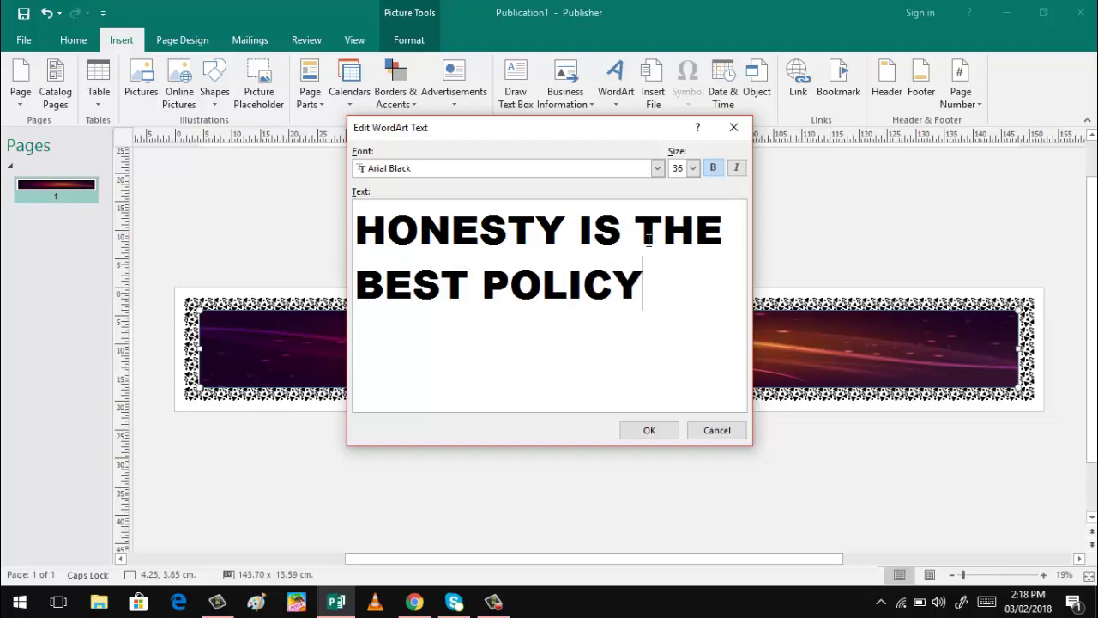
click(643, 435)
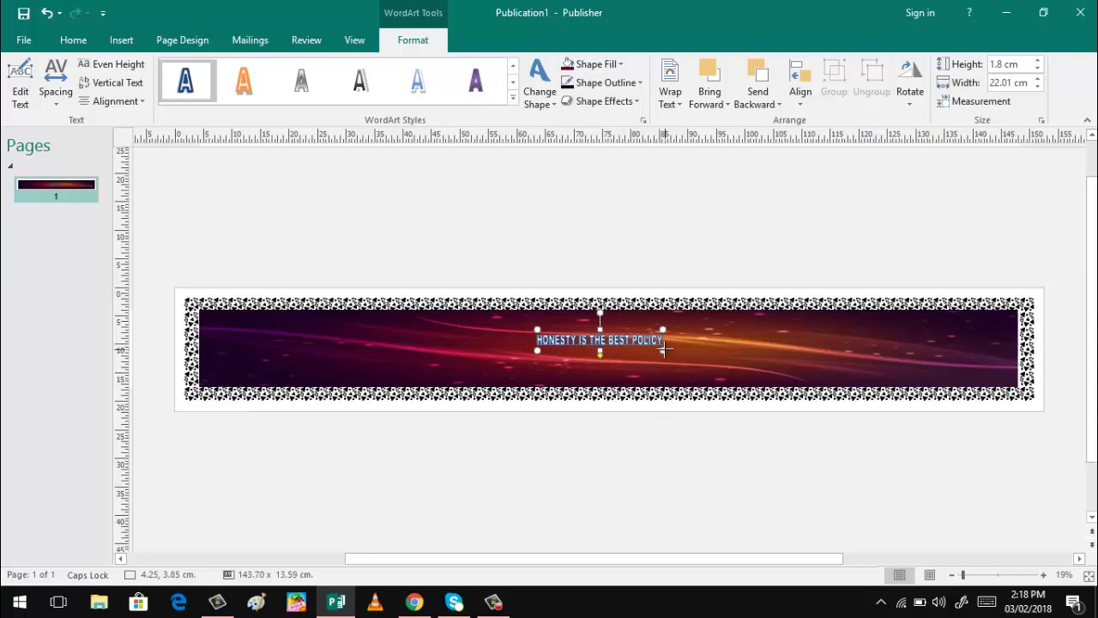
Stretch the WordArt slogan across the background picture to about 138.2 cm wide and 9.3 cm high
drag(666, 369, 666, 384)
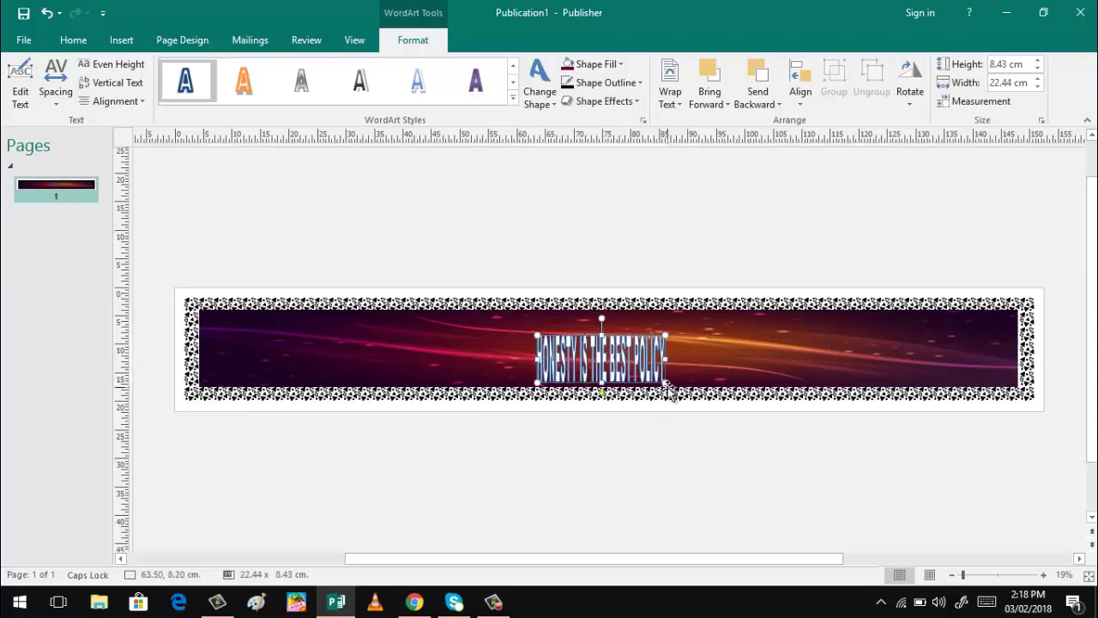
drag(601, 335, 602, 322)
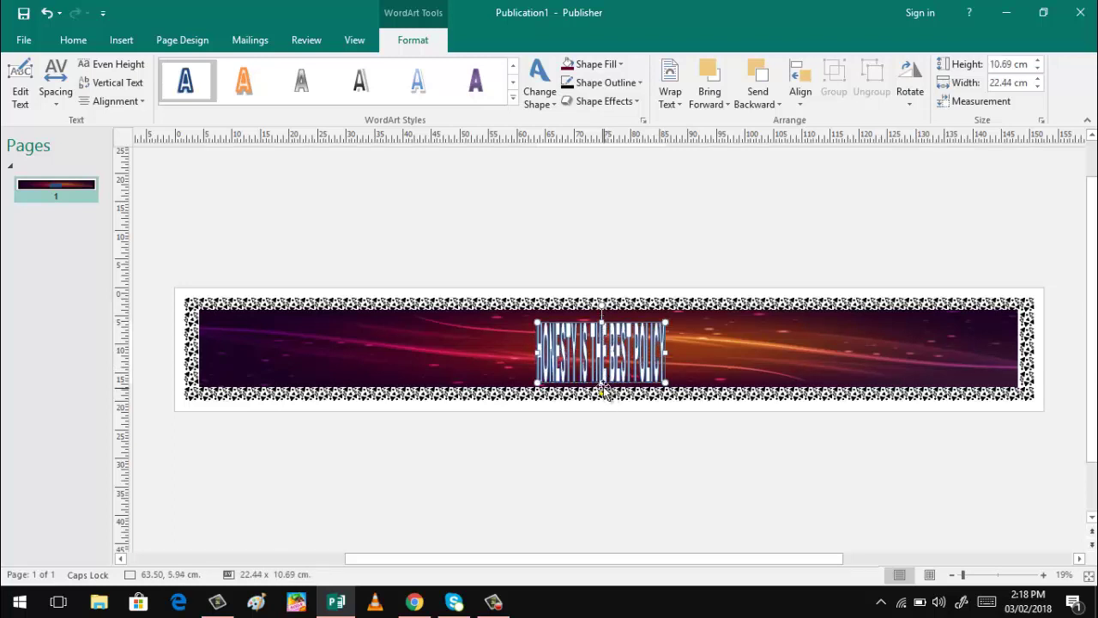
drag(601, 382, 601, 374)
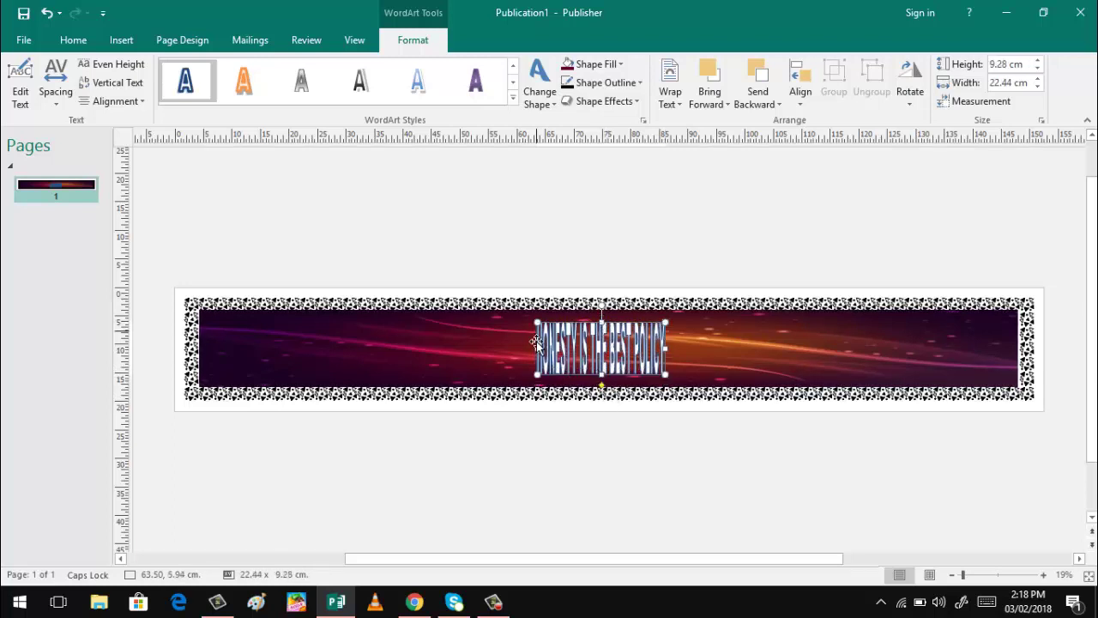
drag(535, 346, 215, 343)
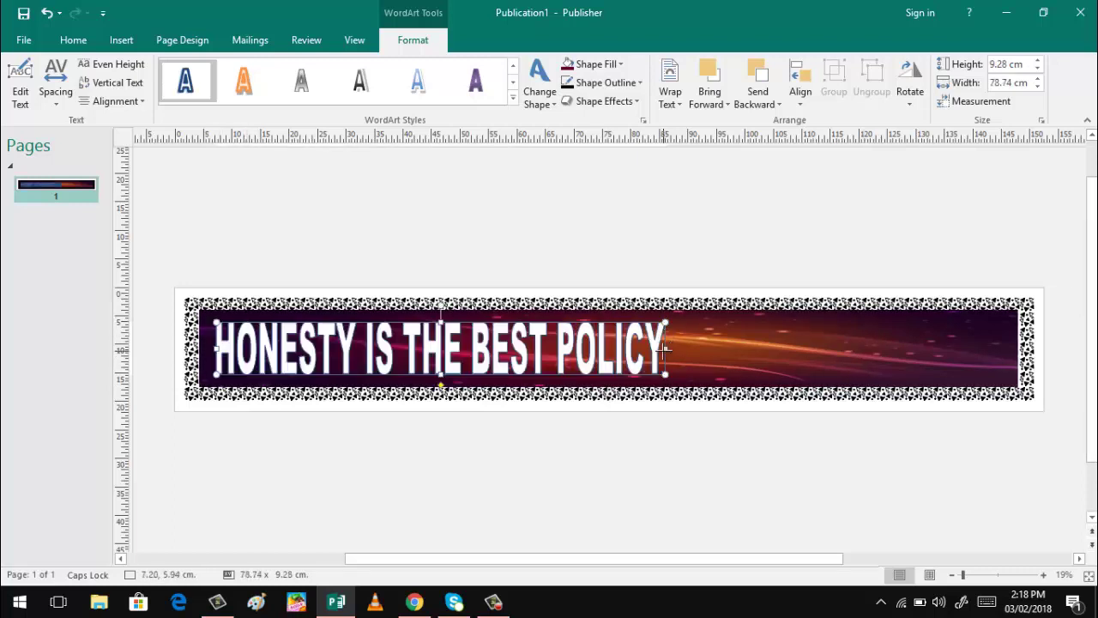
drag(673, 350, 1003, 346)
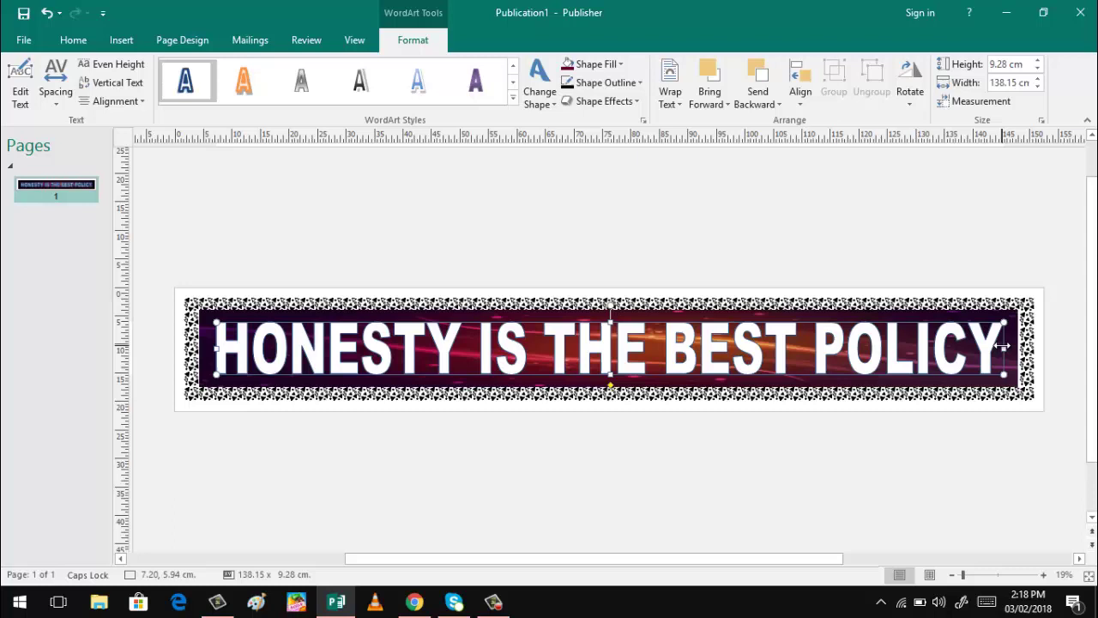
Try the orange and gray gradient WordArt styles on the slogan, then apply the light blue gradient style and deselect it
click(233, 92)
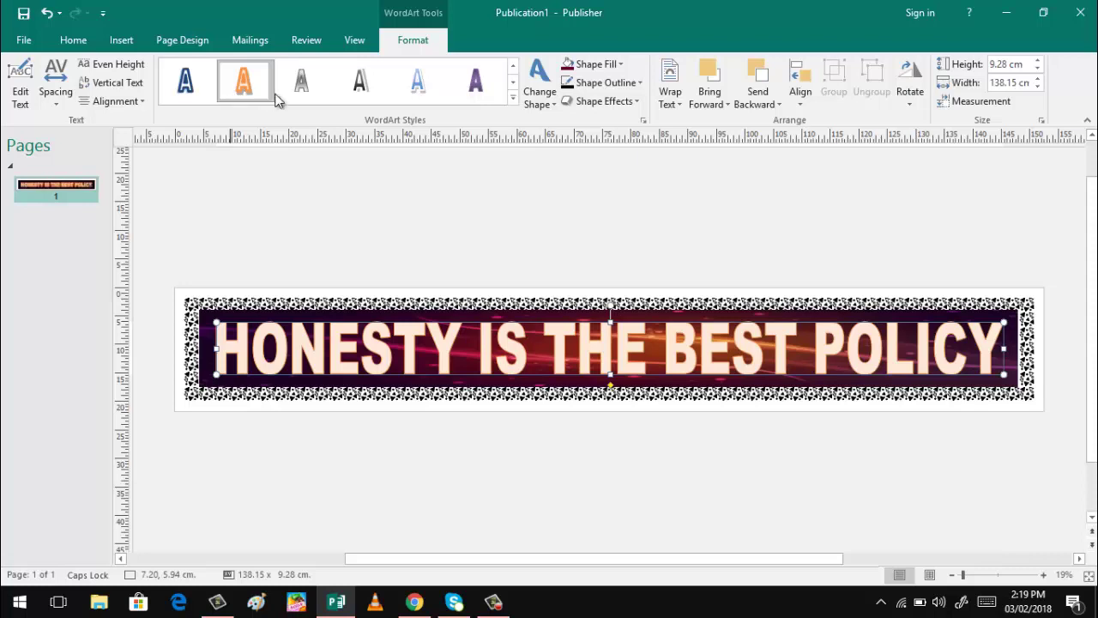
click(306, 91)
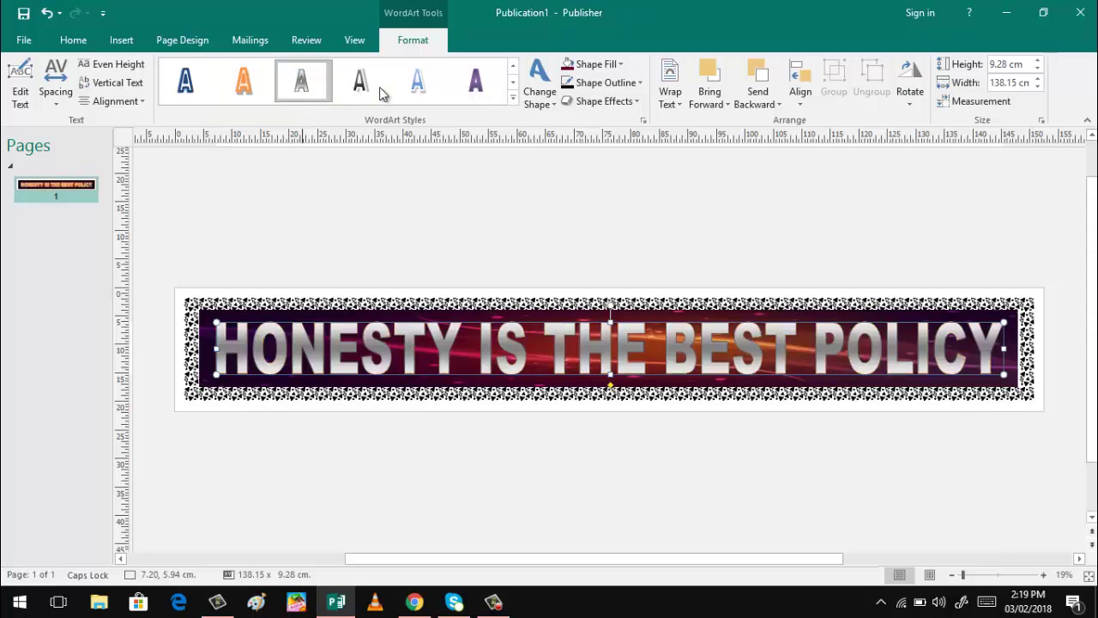
click(423, 93)
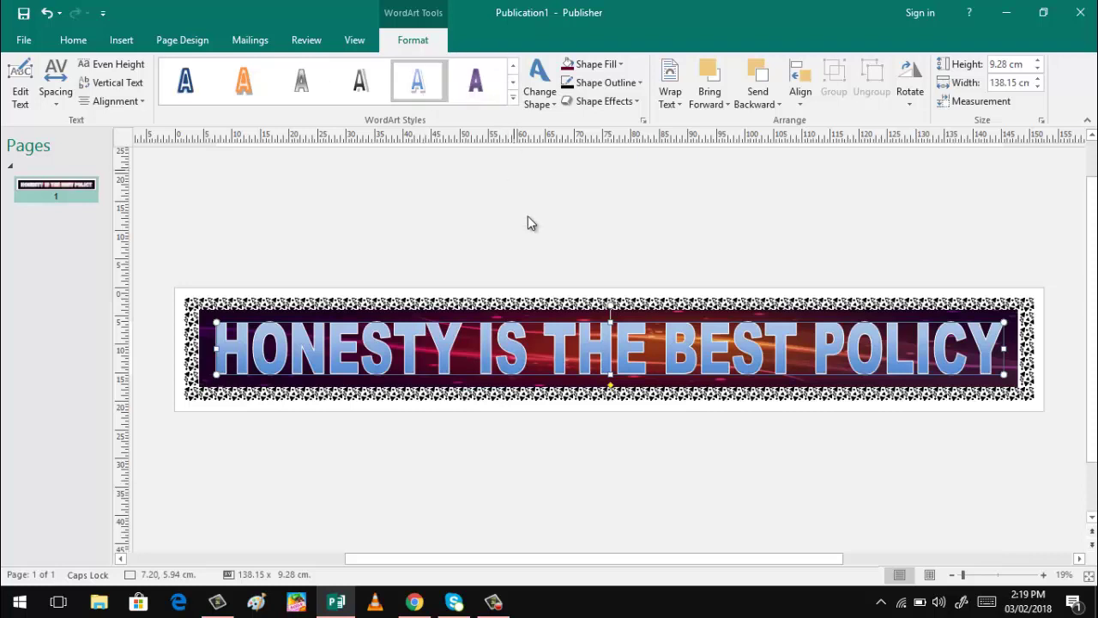
click(551, 465)
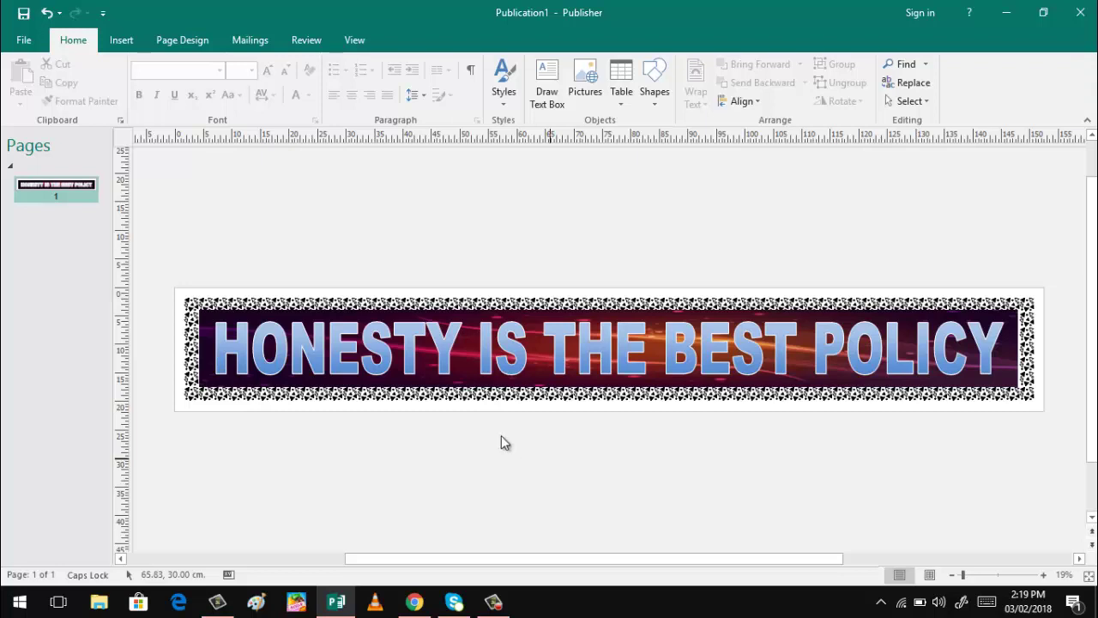
Open the print settings for the banner and set the paper orientation to Landscape
click(20, 43)
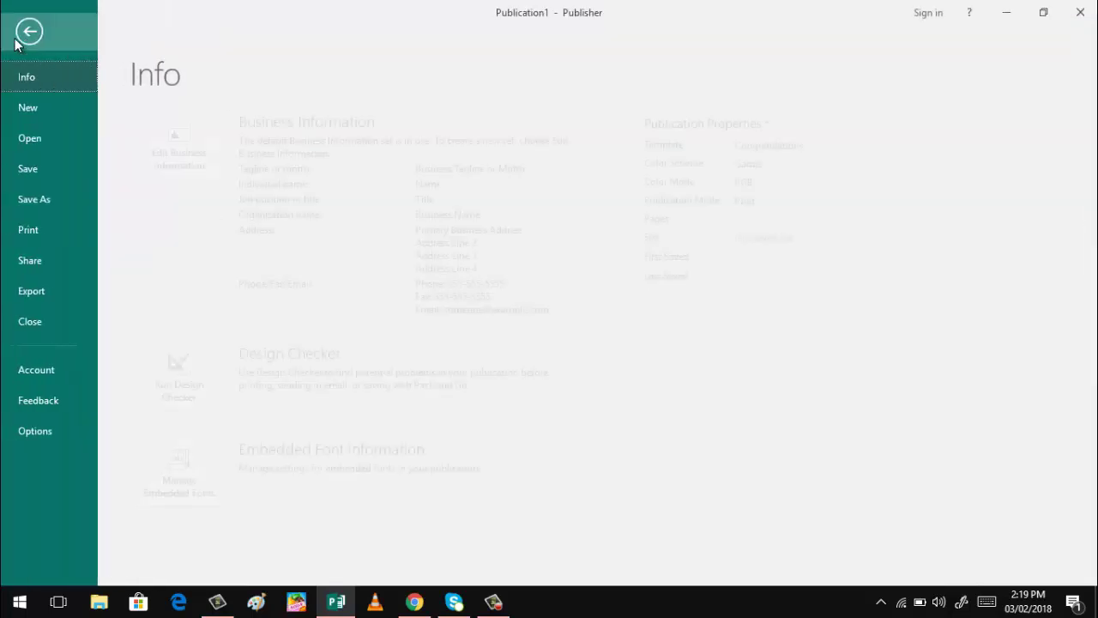
click(43, 229)
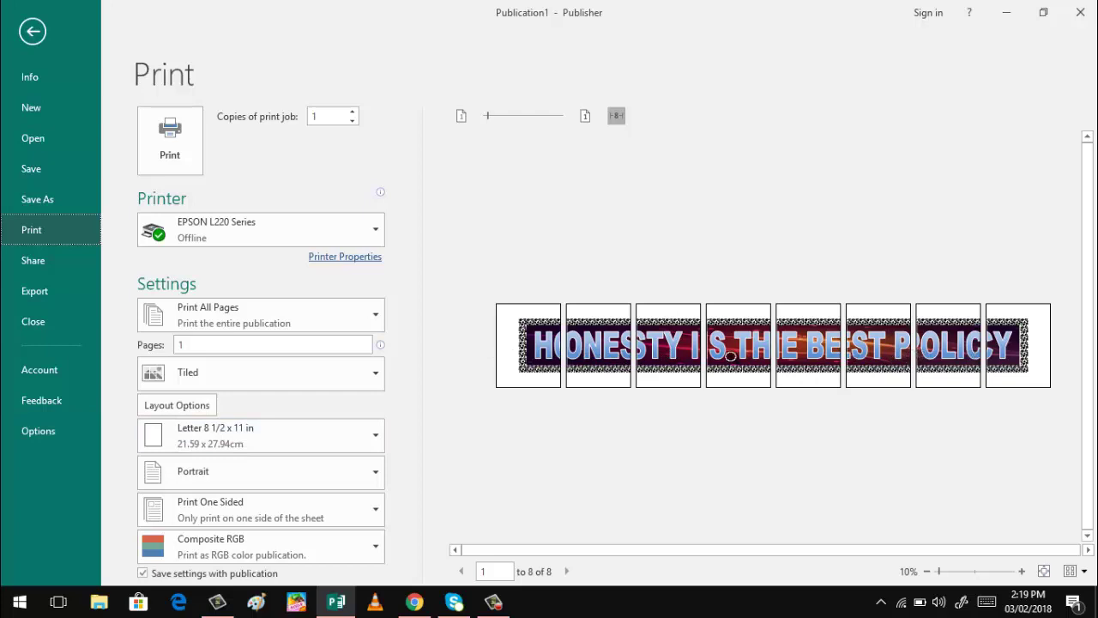
click(377, 477)
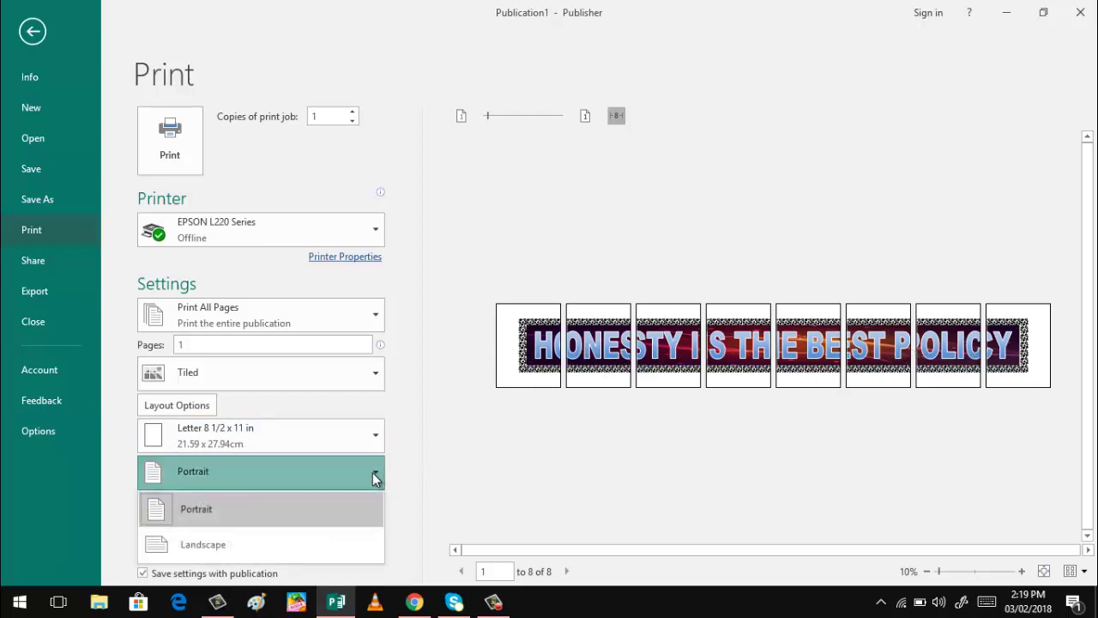
click(321, 545)
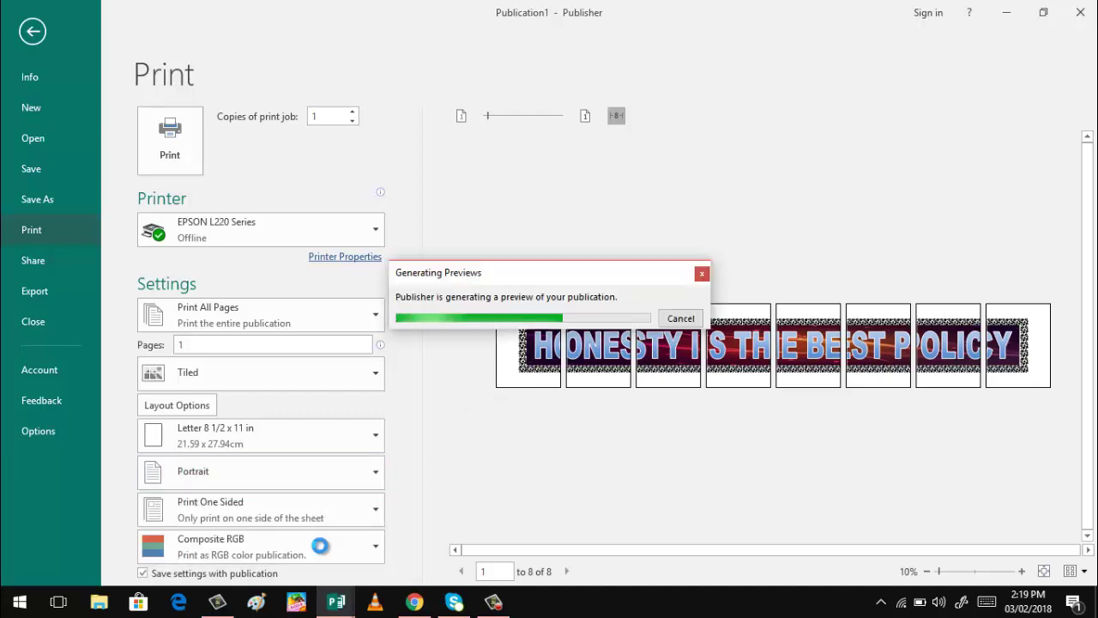